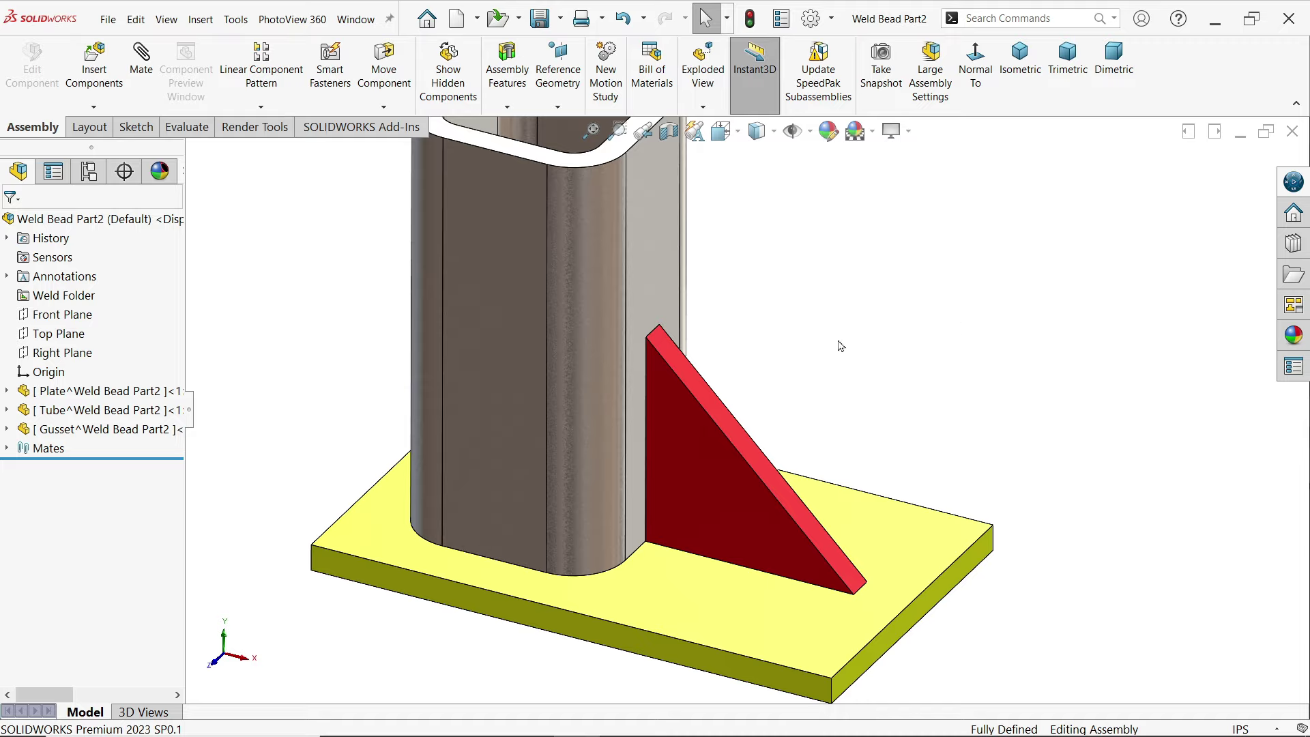
Show the Assembly Features list containing Hole Series, Fillet and Weld Bead.
left_click(507, 109)
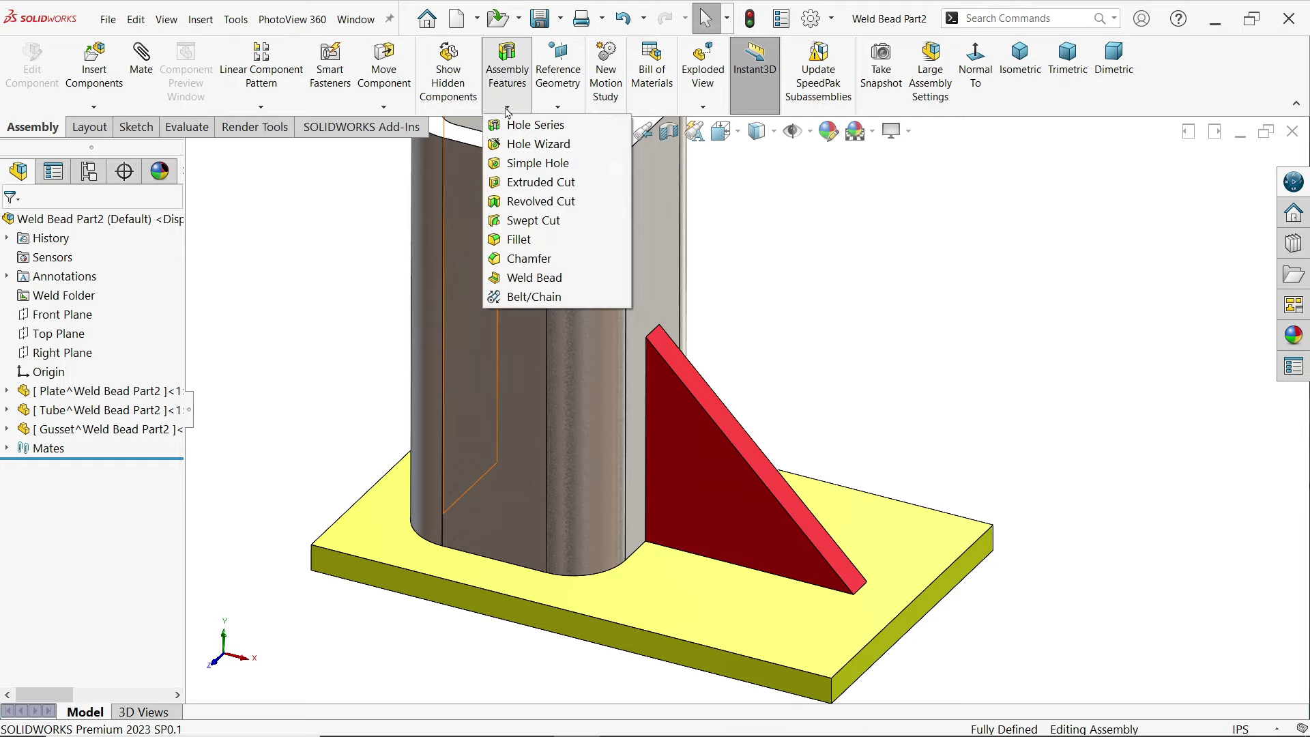
left_click(384, 107)
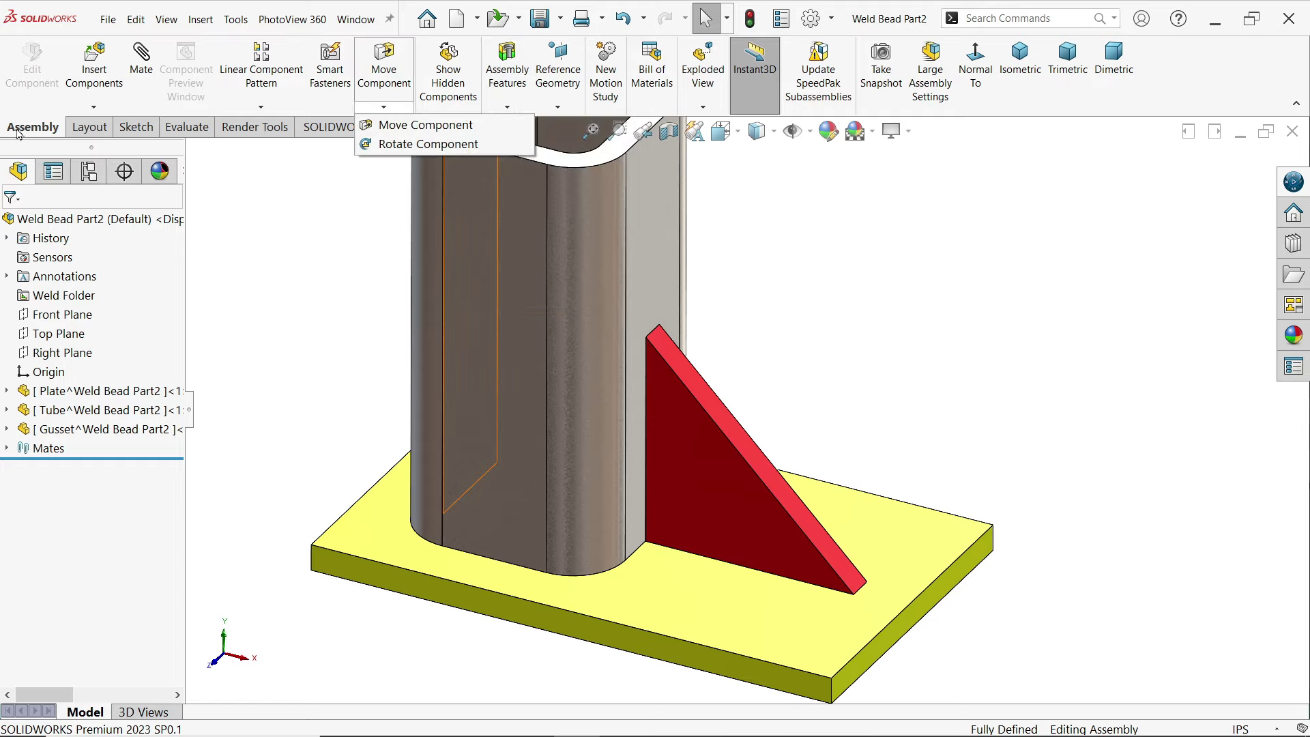
left_click(508, 108)
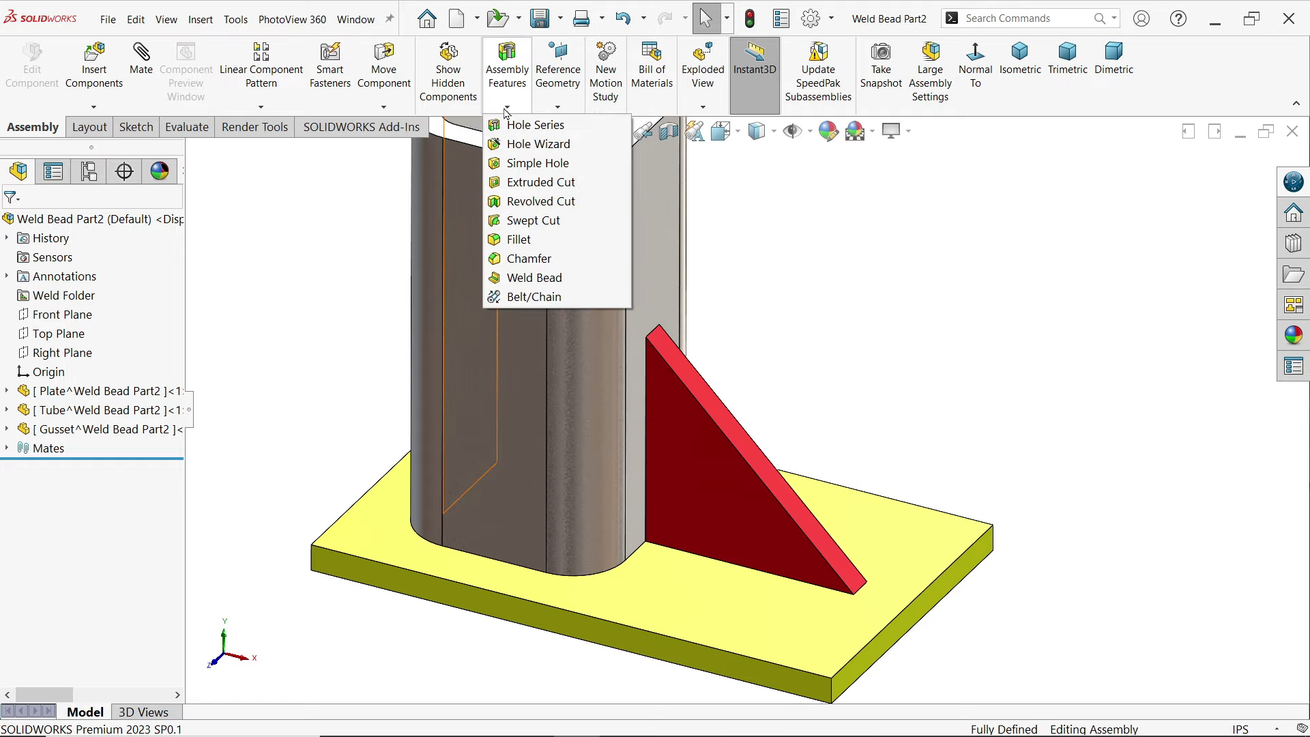
Start a weld bead on the tube's bottom, rounded-corner and vertical edges at 0.2 in.
left_click(523, 285)
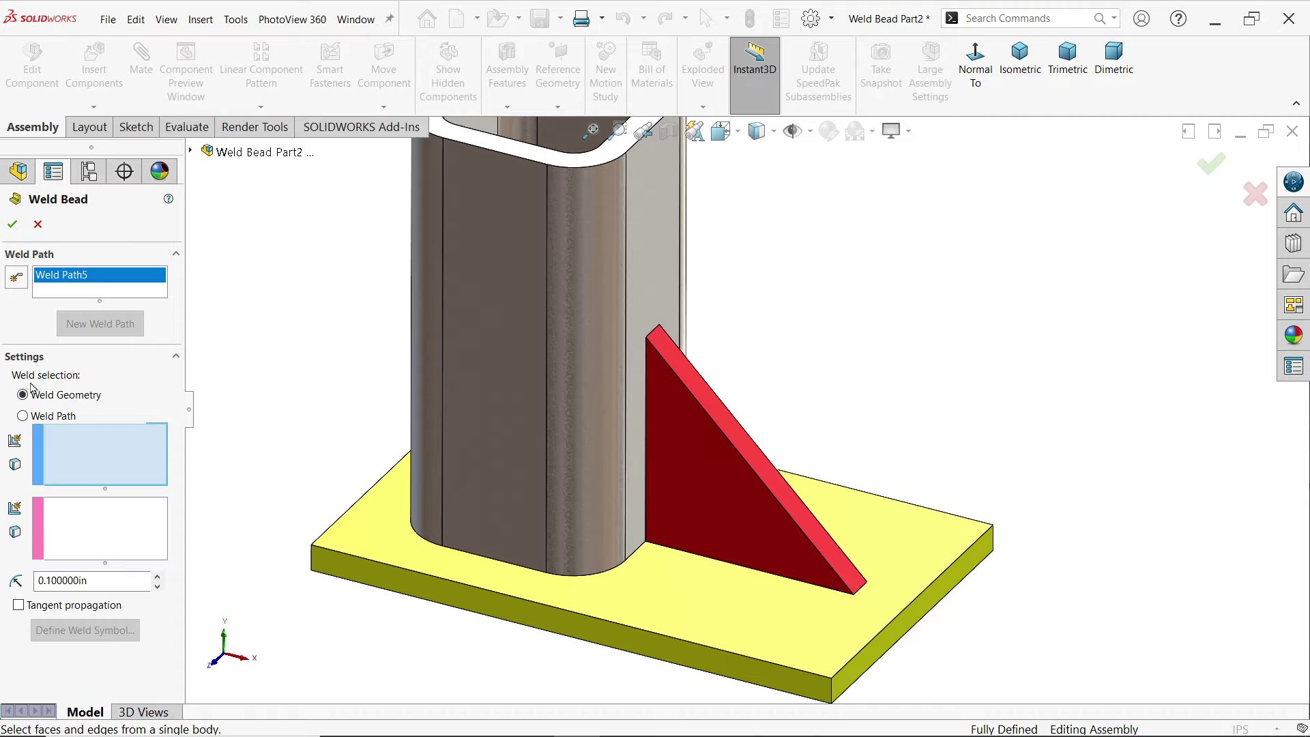
left_click(50, 420)
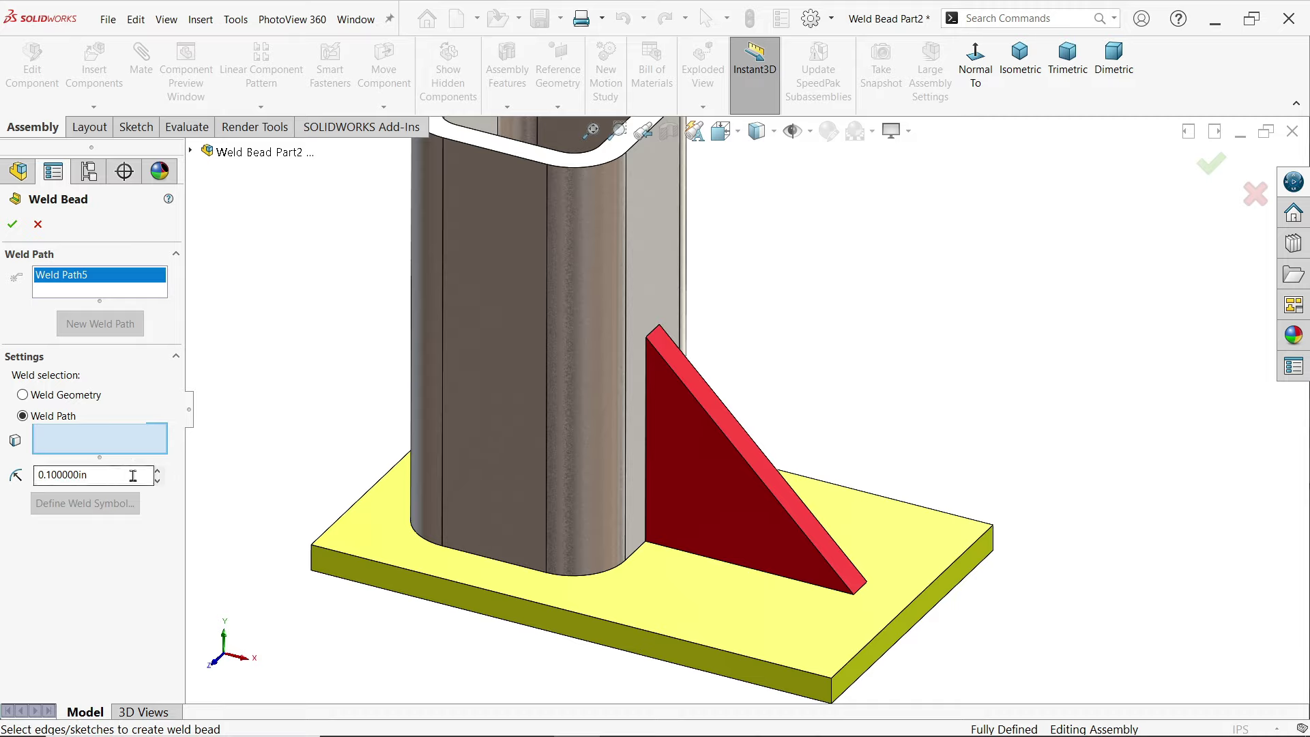
left_click(488, 561)
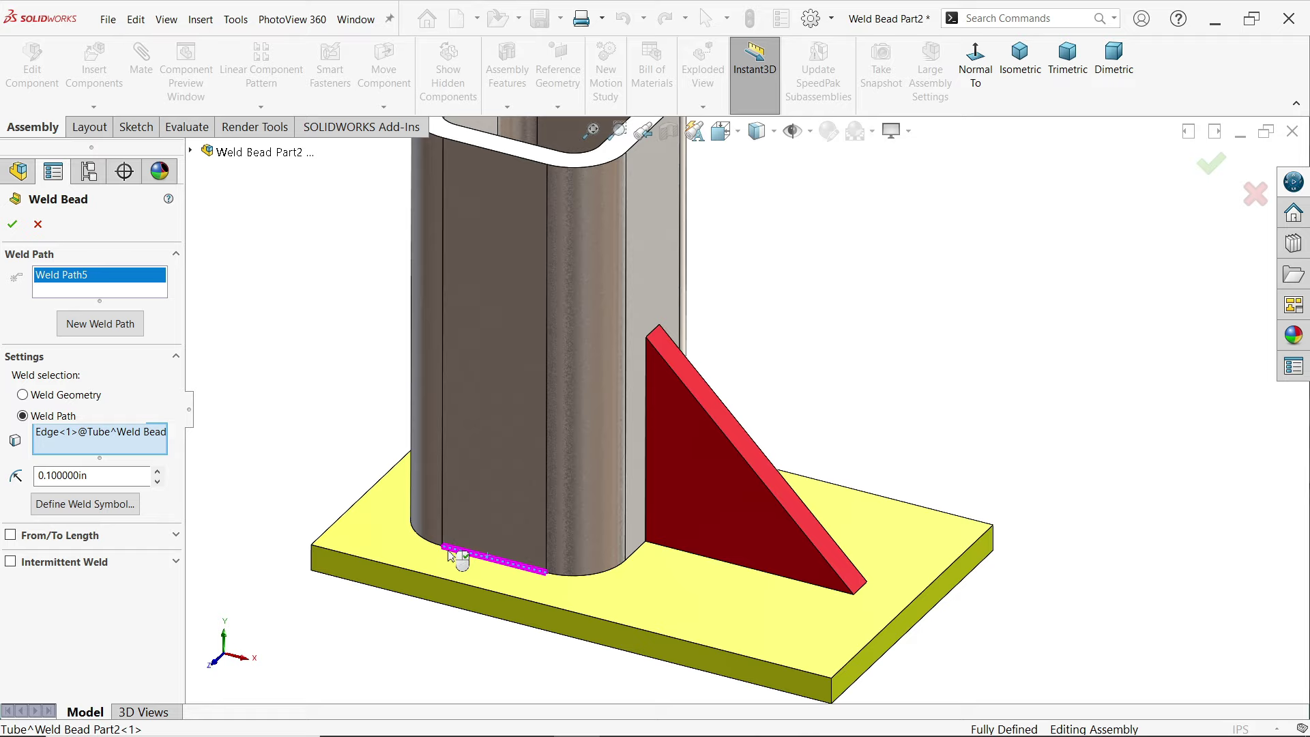
left_click(429, 543)
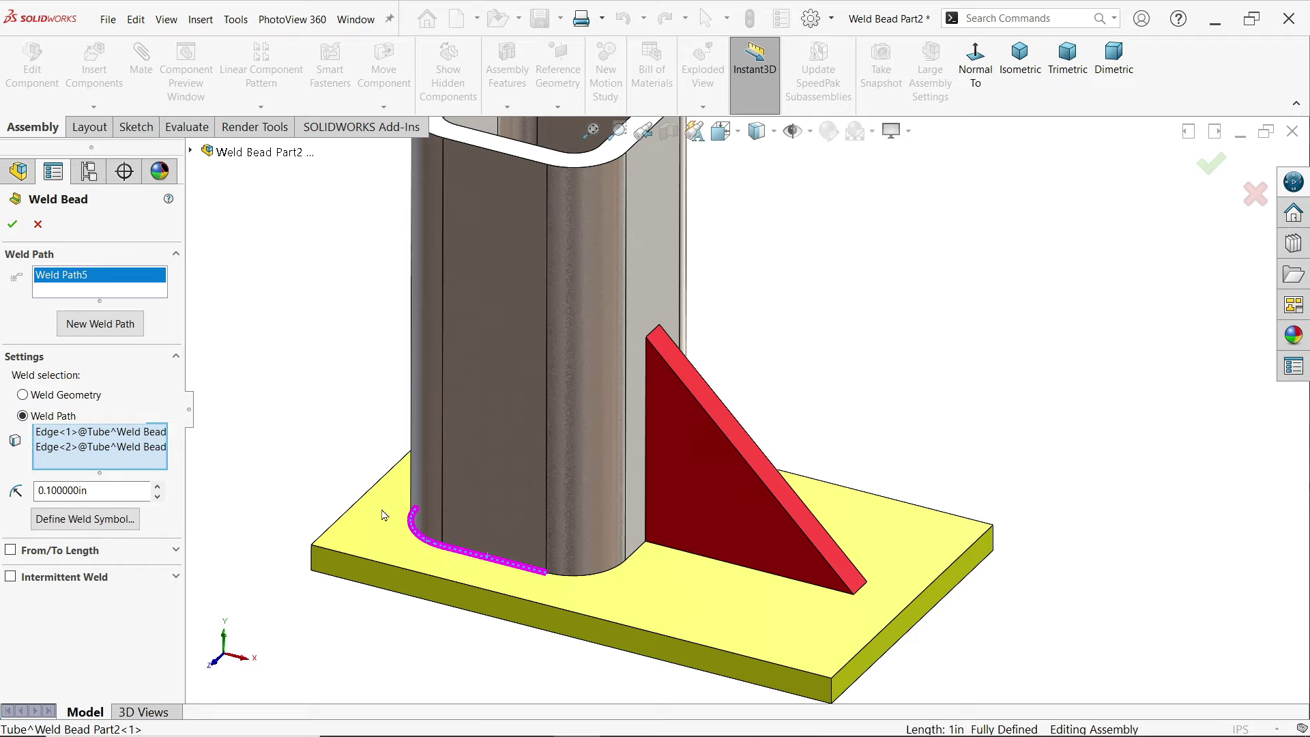
mouse_move(387, 515)
middle_mouse_down()
mouse_move(455, 555)
mouse_move(442, 500)
middle_mouse_up()
left_click(407, 494)
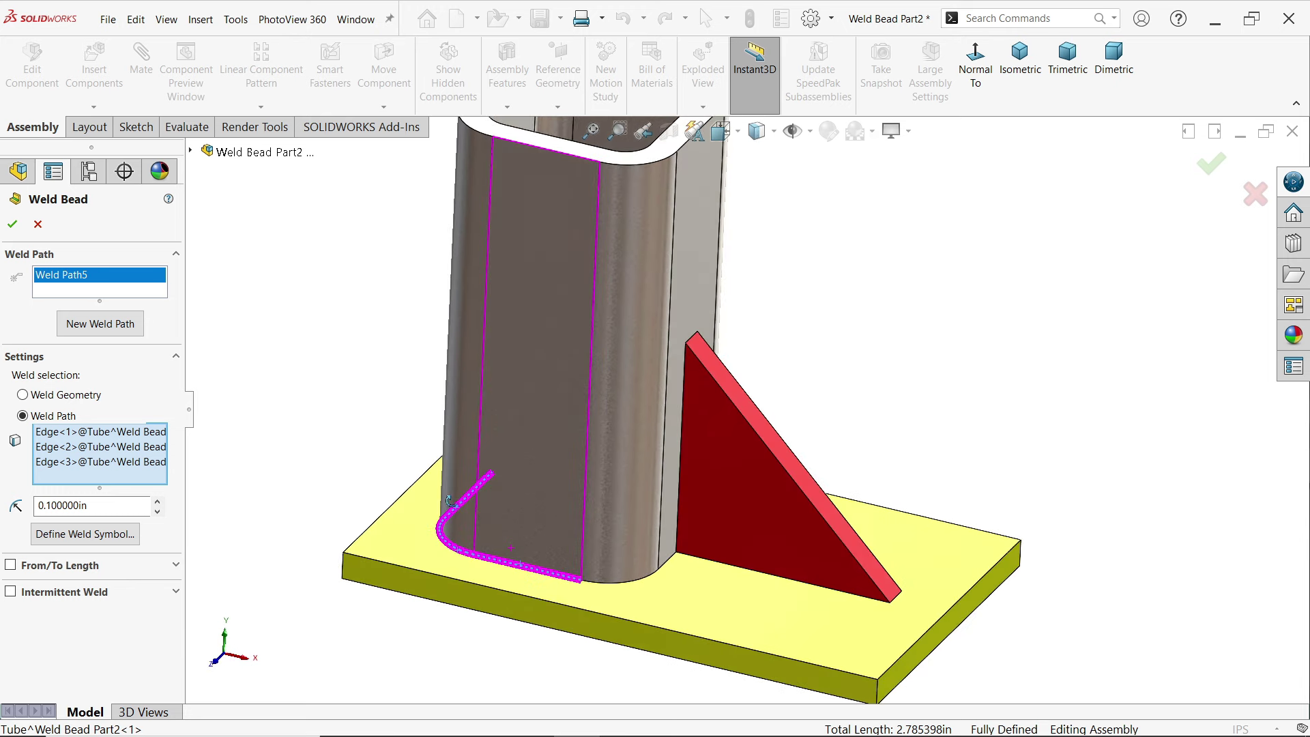
left_click_drag(103, 507, 37, 509)
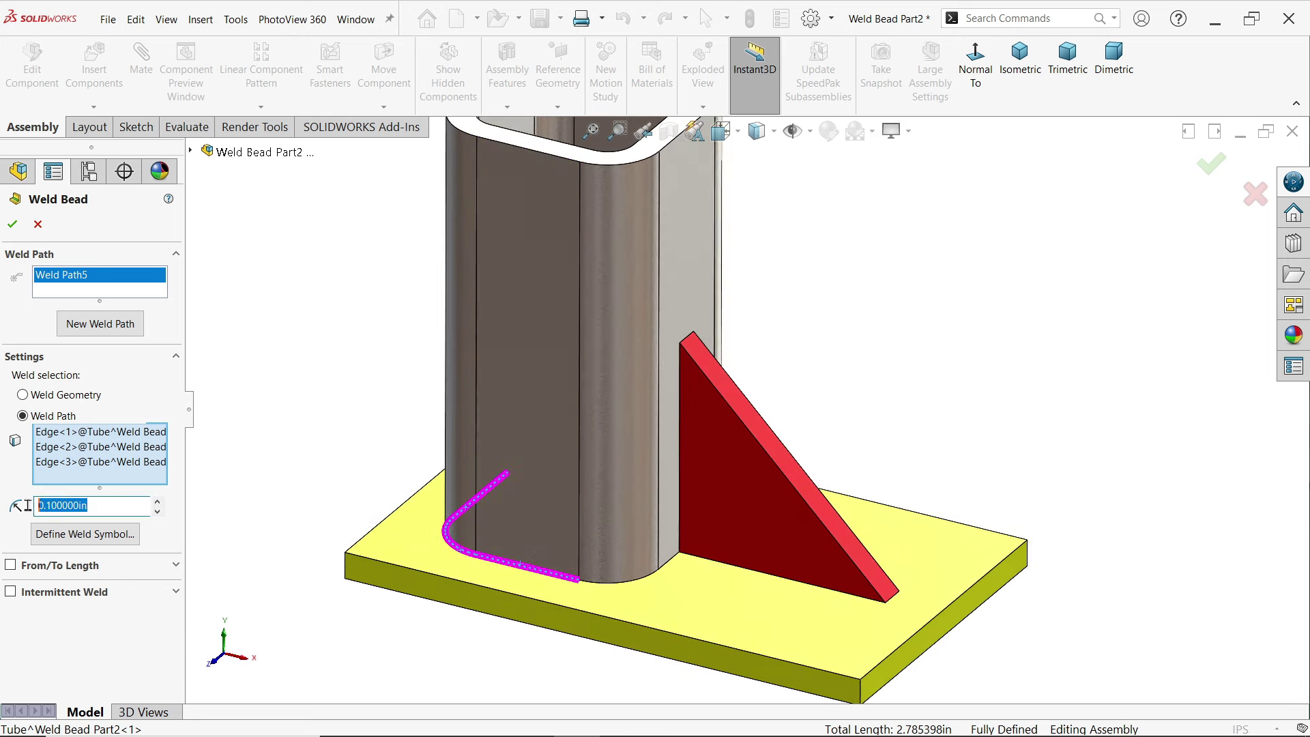
type("0.2")
key("Return")
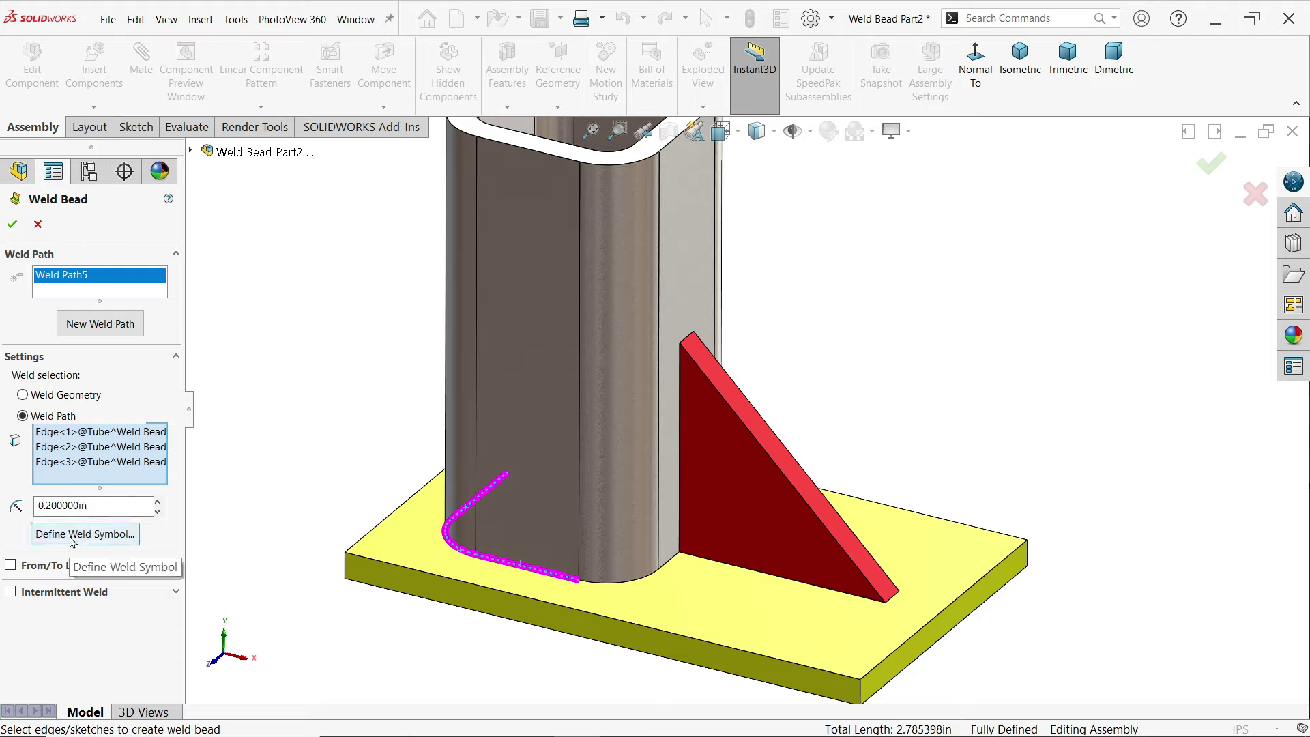
Give the weld symbol's lower row a Flat contour and a size of 1.
left_click(72, 534)
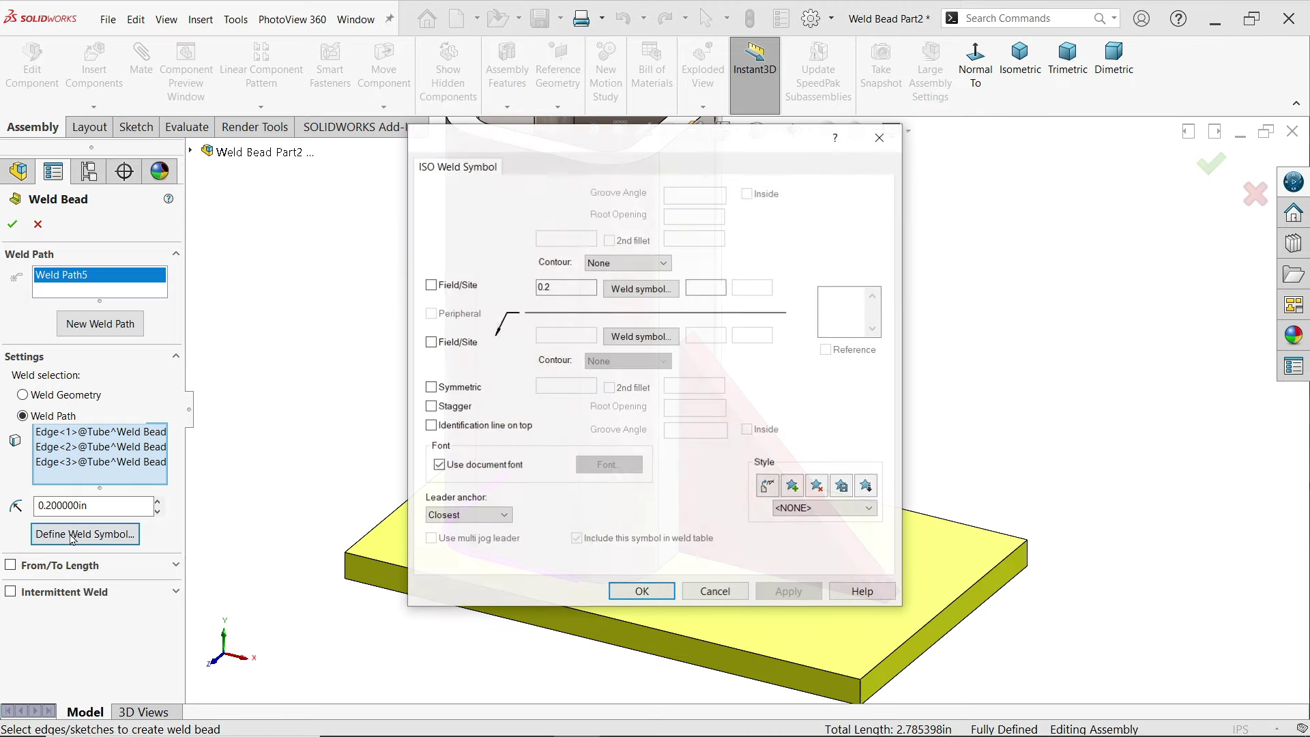
left_click(652, 346)
left_click(724, 399)
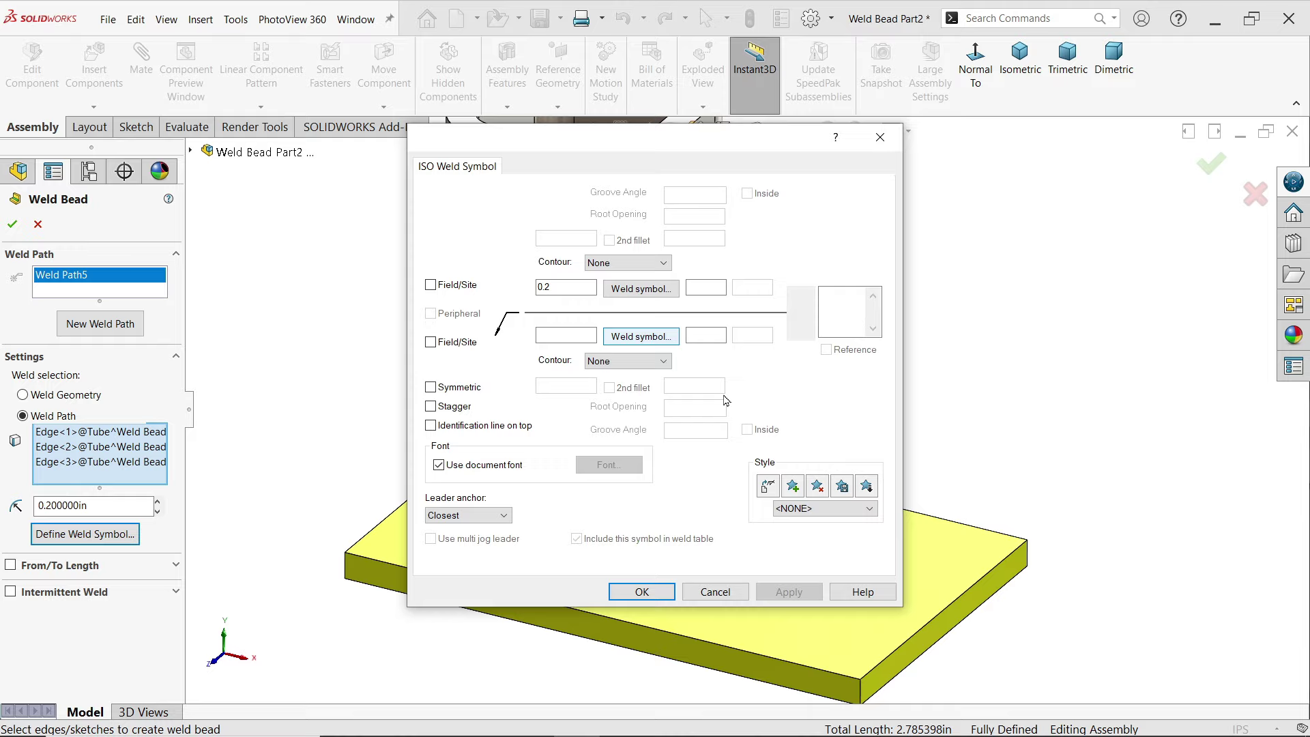
left_click(626, 361)
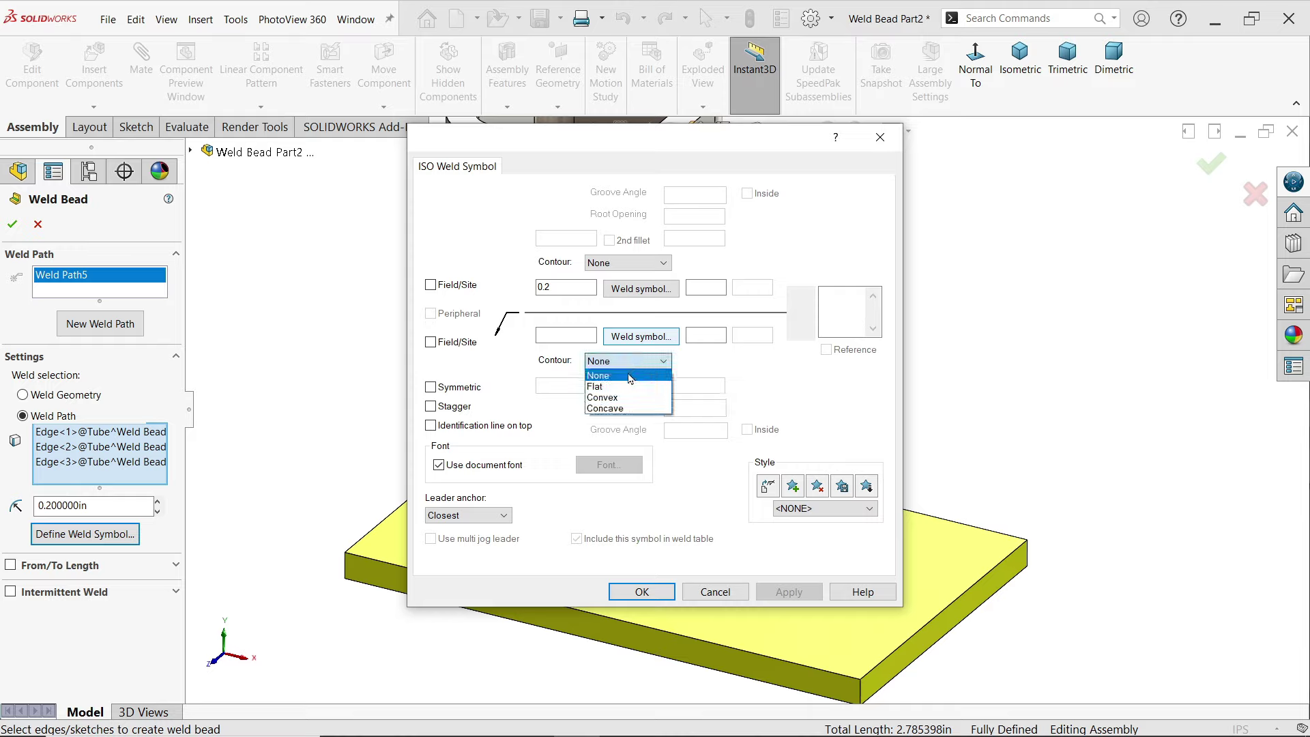
left_click(604, 388)
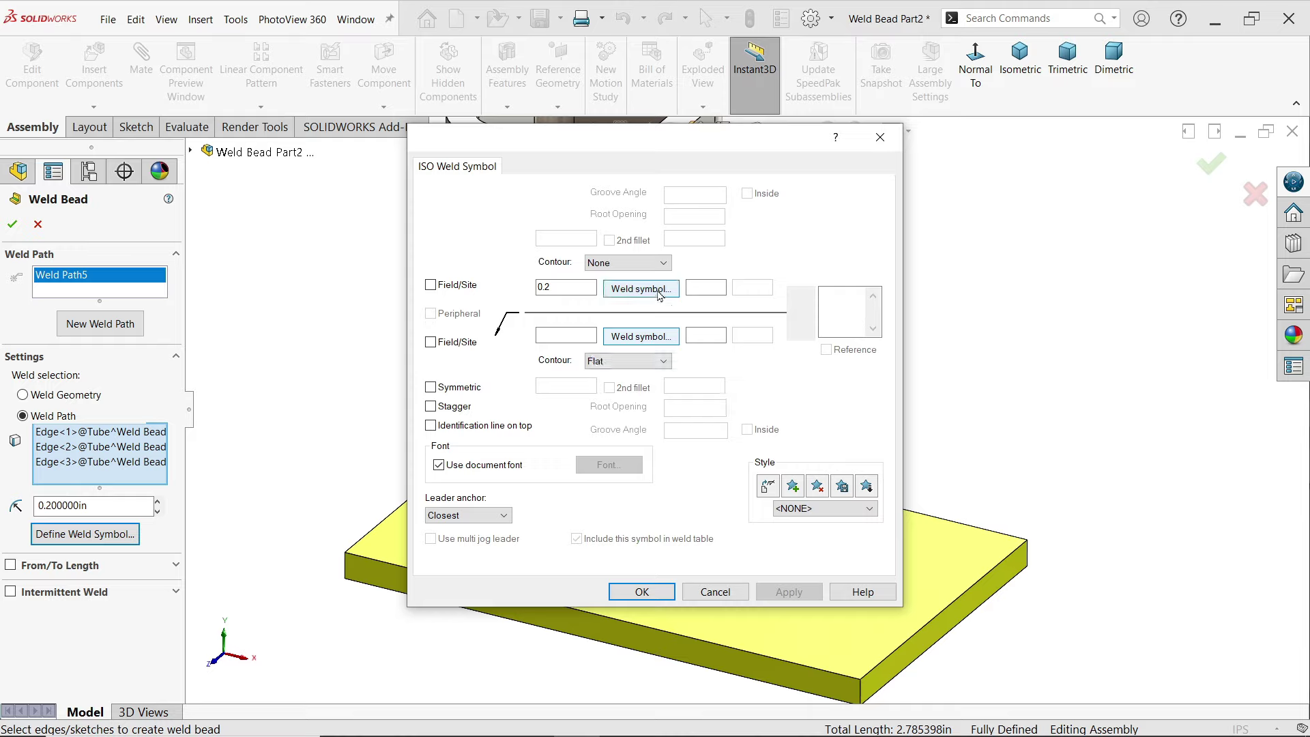
left_click(561, 334)
type("1")
Apply the fillet weld symbol to the upper row and accept the weld symbol.
left_click(634, 296)
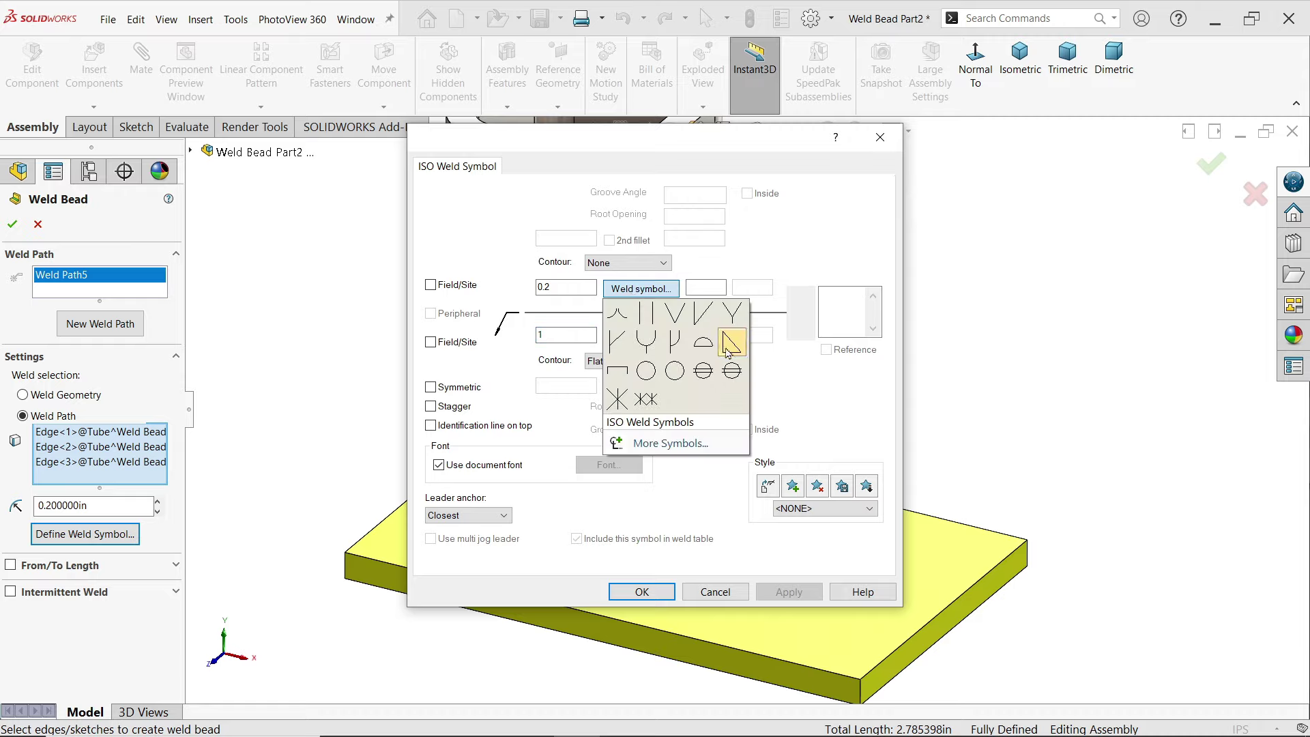
left_click(728, 345)
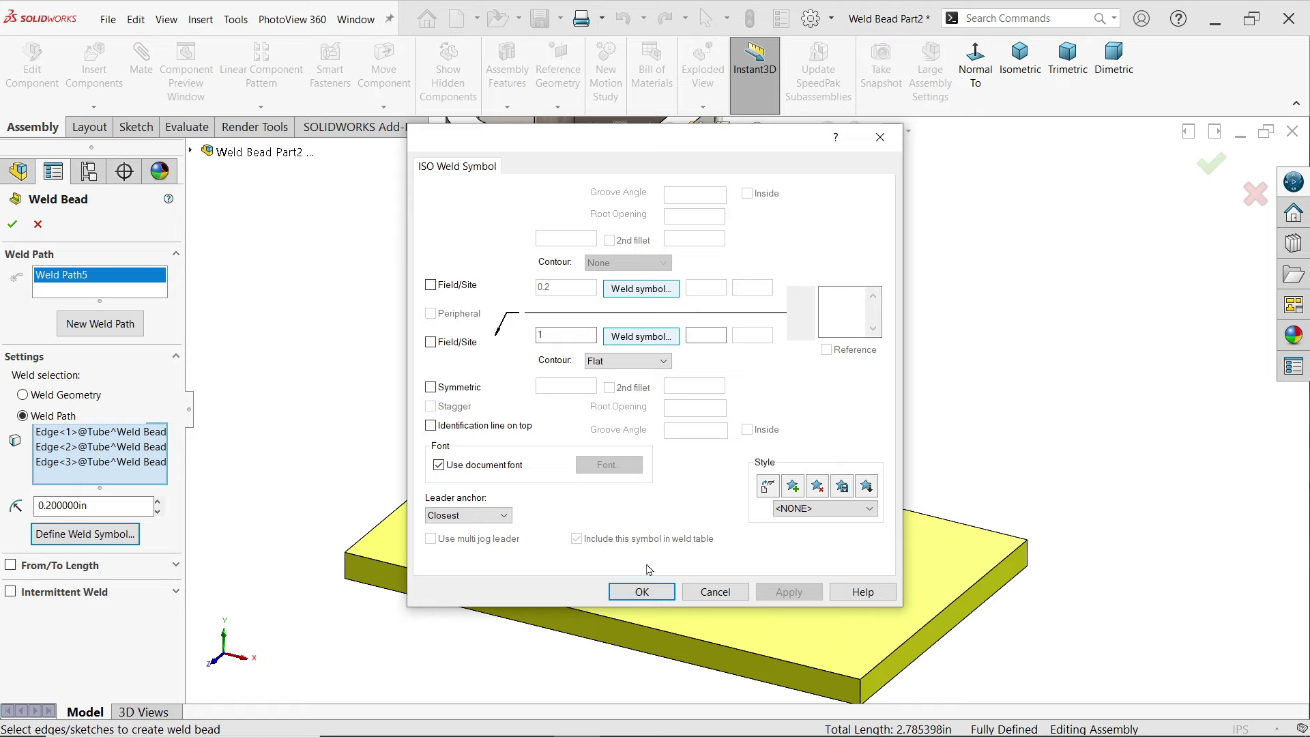
left_click(634, 593)
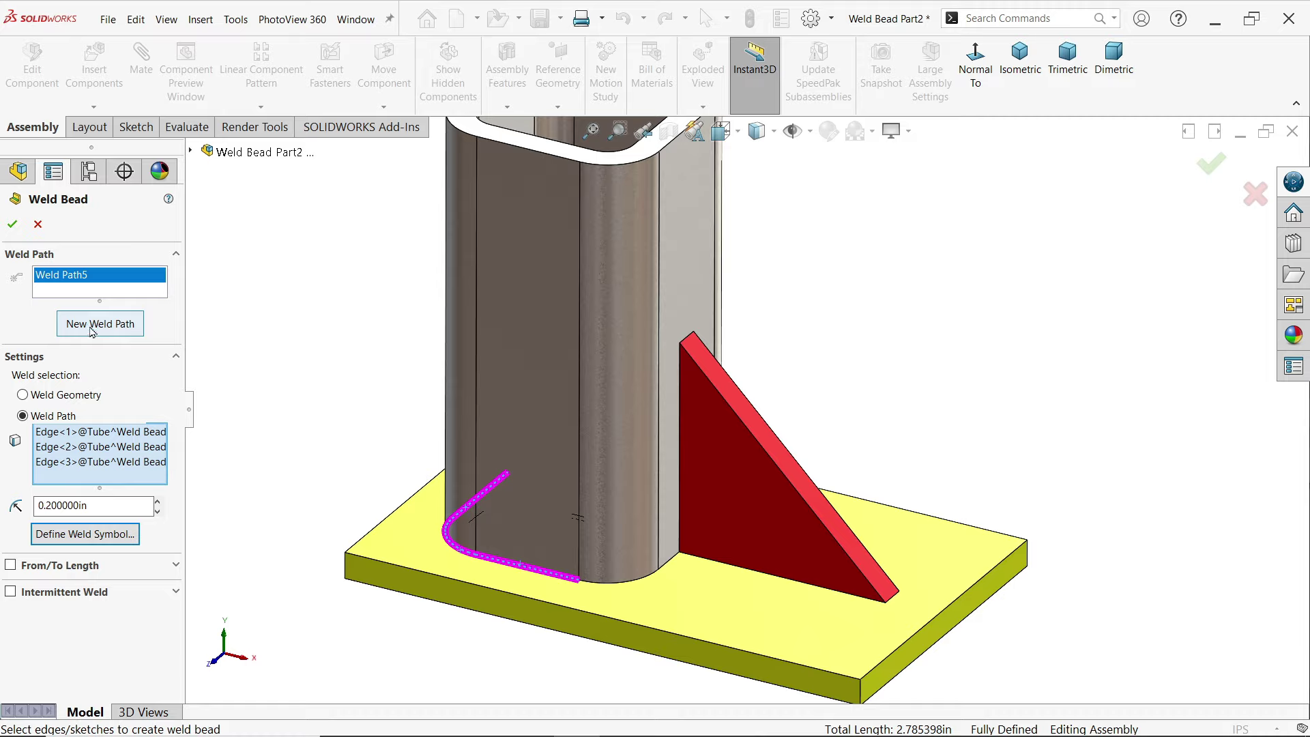
Create Weld Path6 on the gusset's two bottom edges with a 0.15 in bead.
left_click(91, 330)
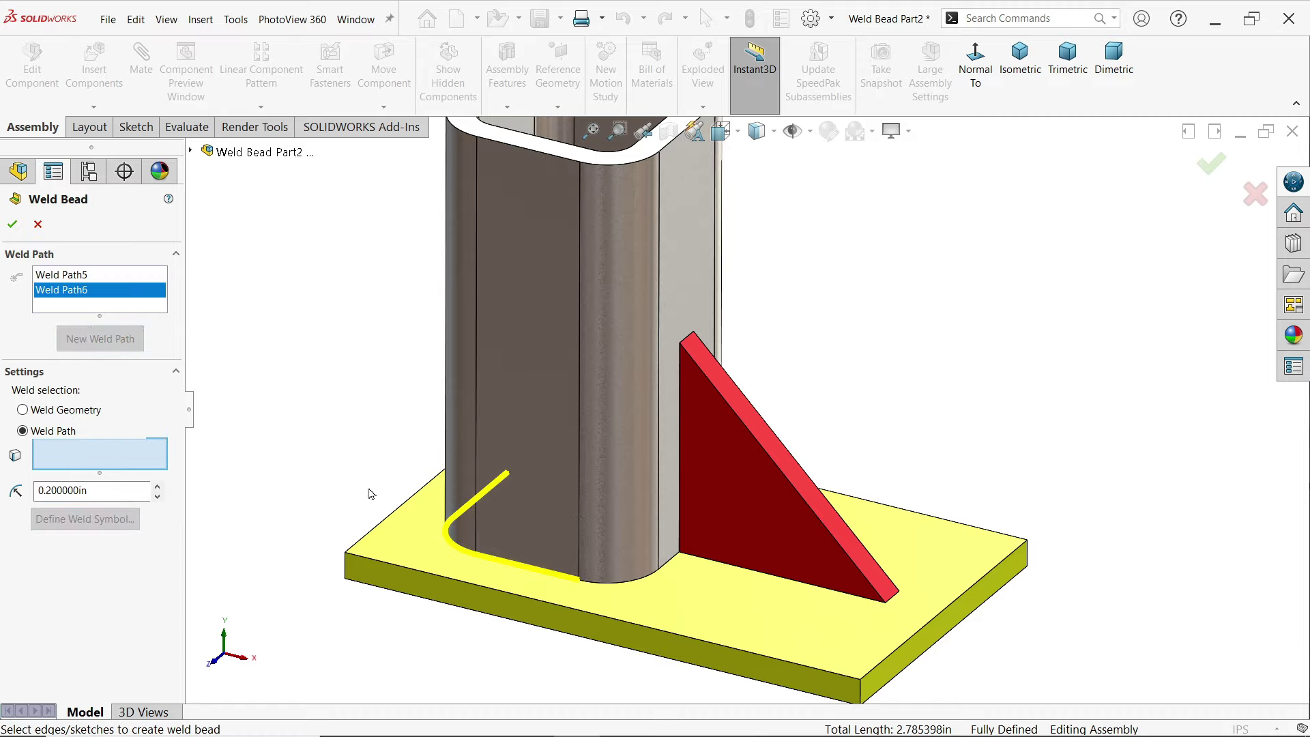
left_click(827, 590)
left_click(896, 605)
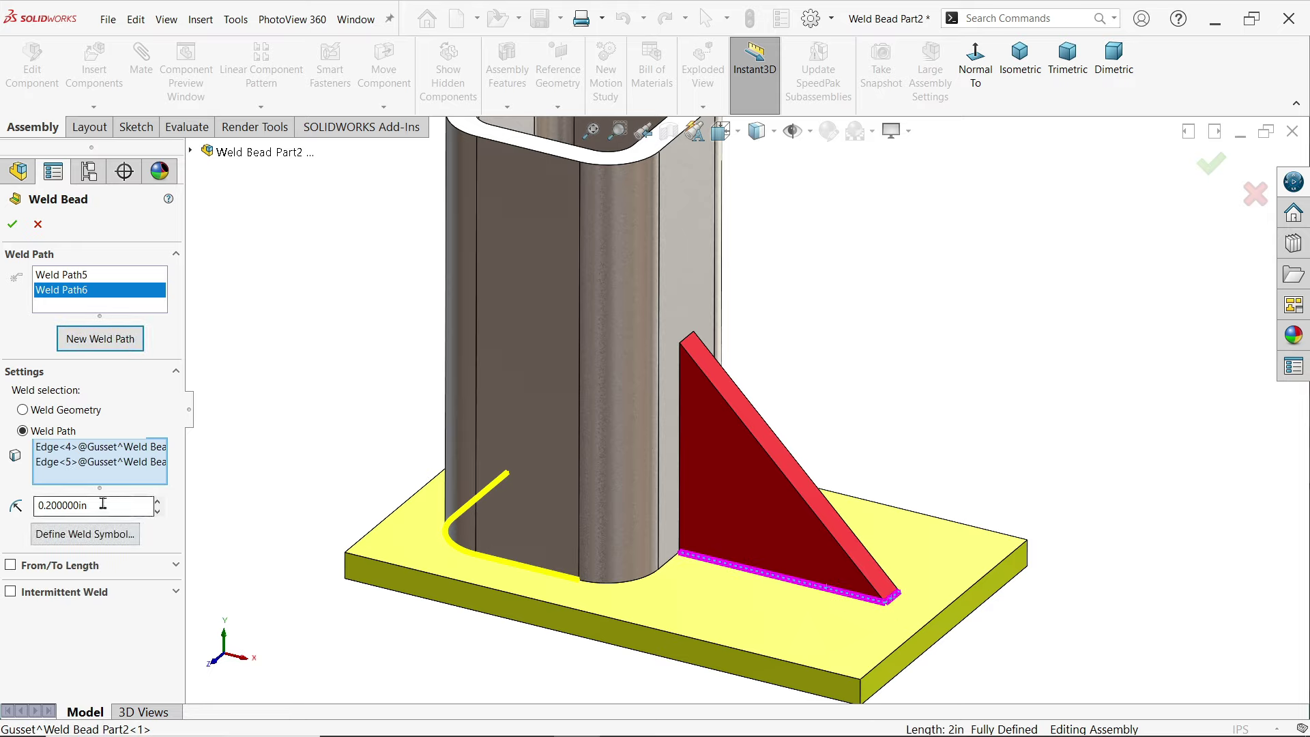
left_click_drag(103, 504, 39, 504)
type("0.")
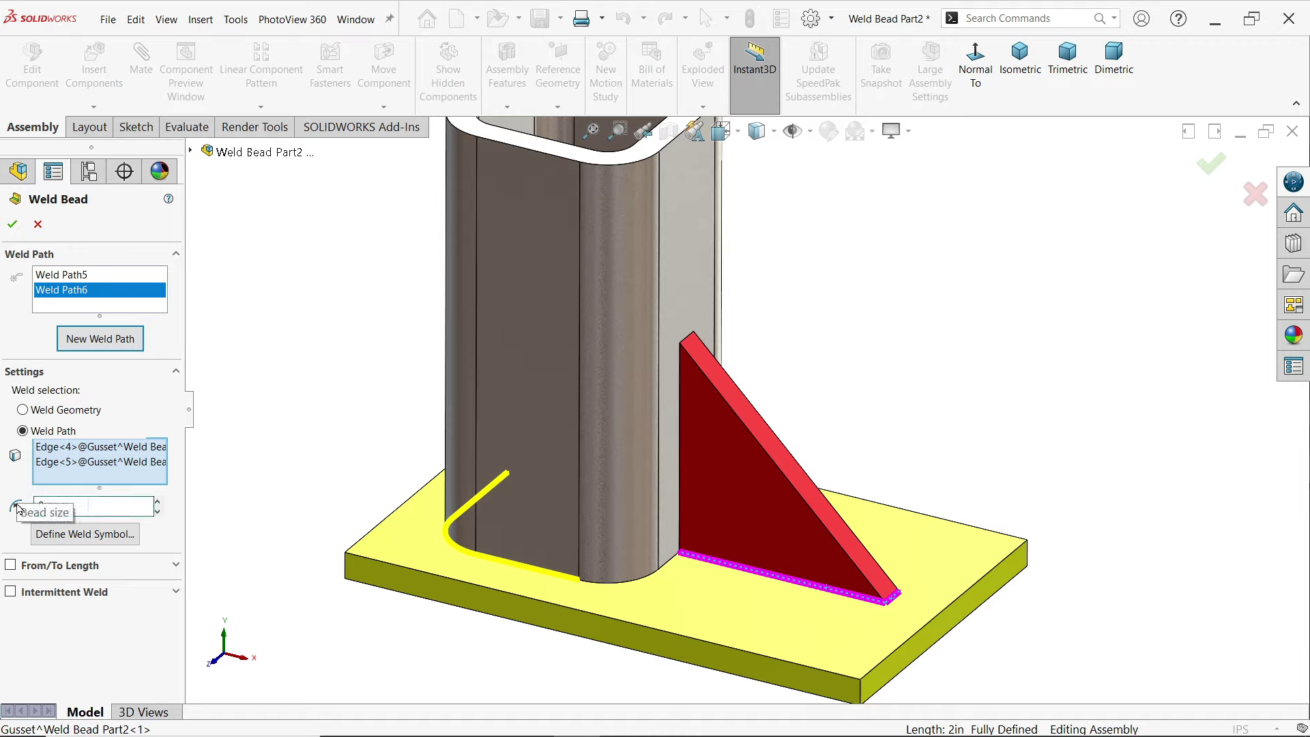
type("15")
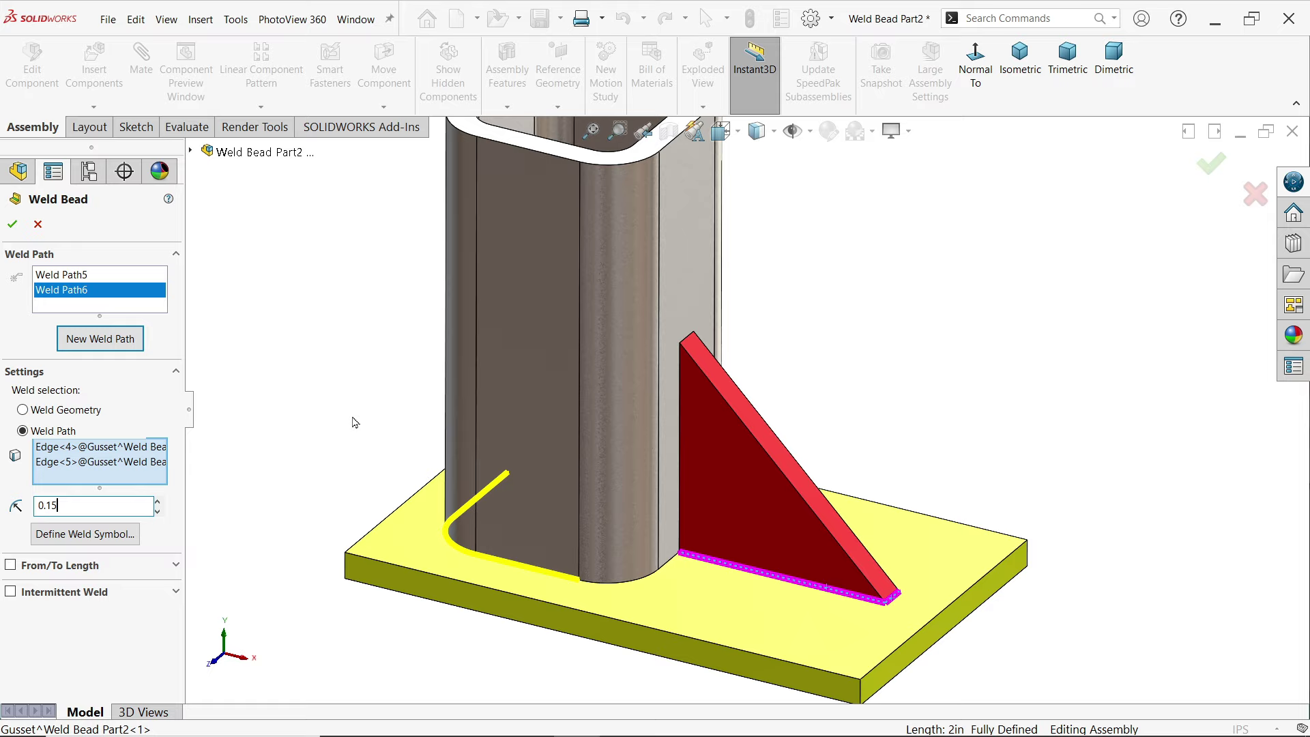
key("Return")
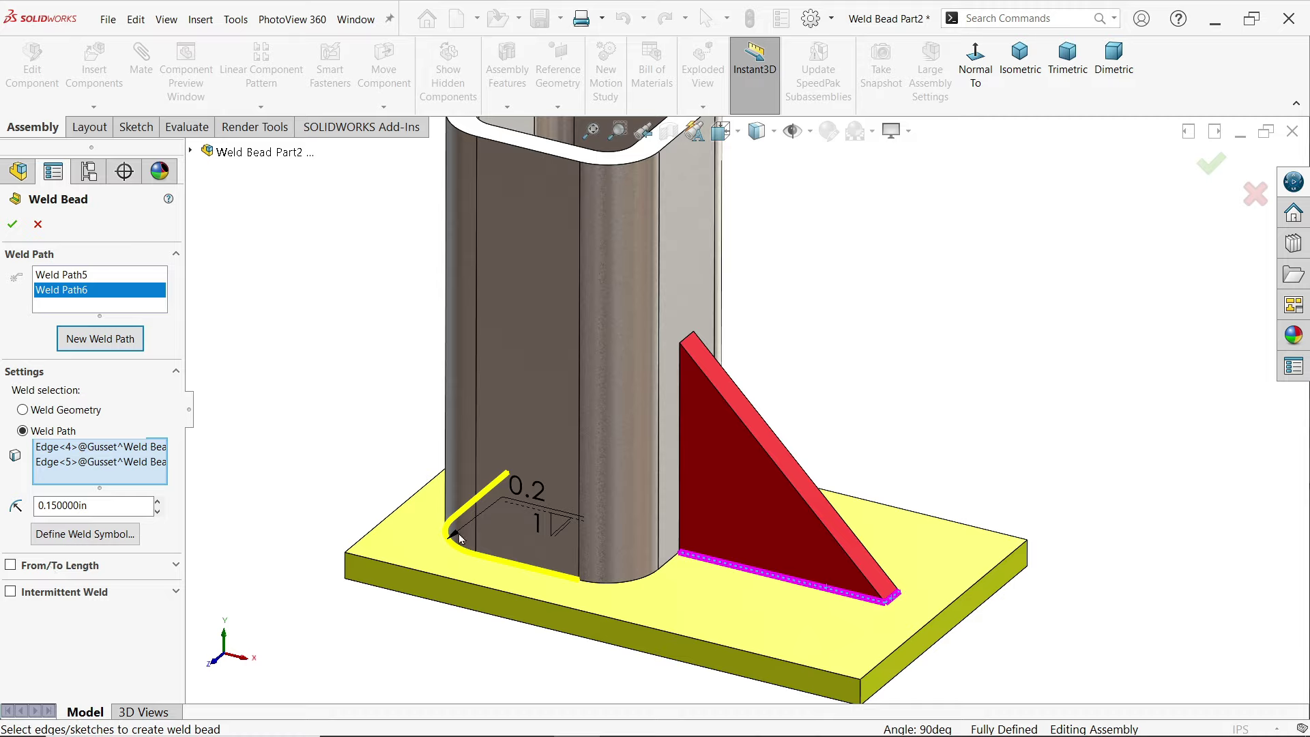
left_click(73, 277)
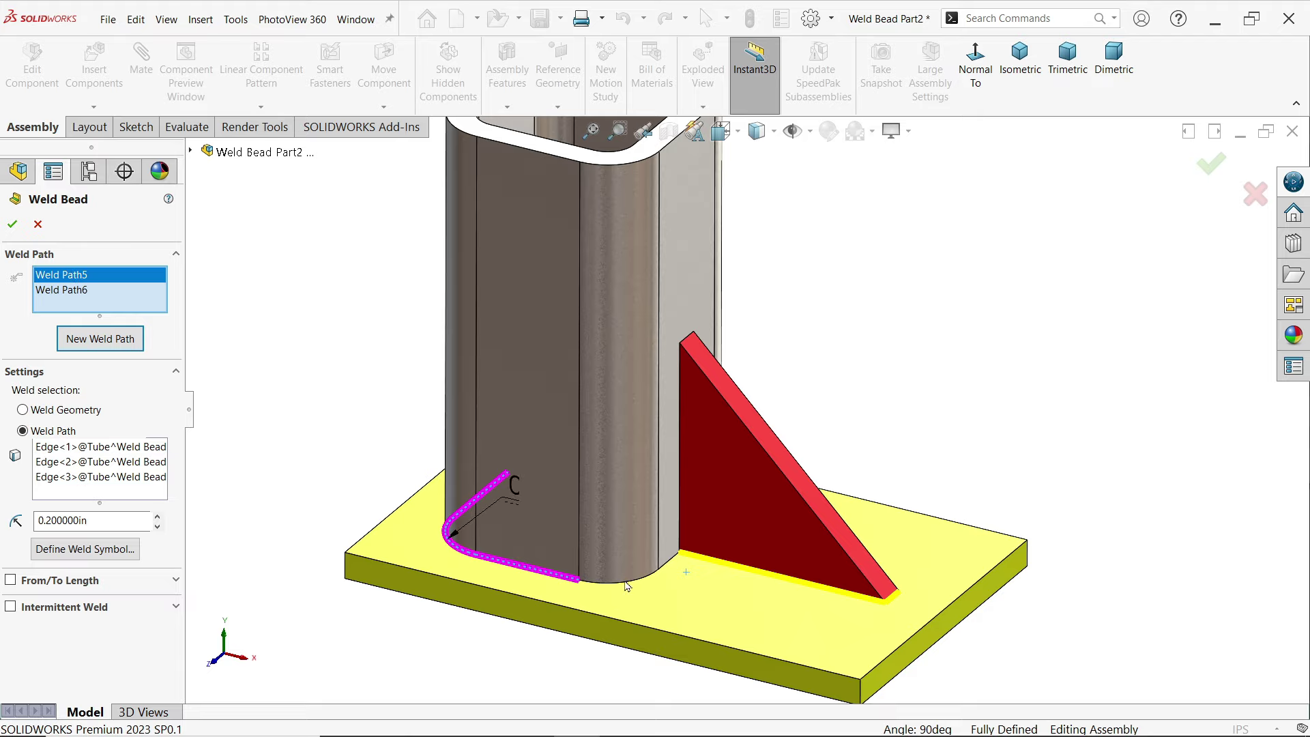
left_click(113, 491)
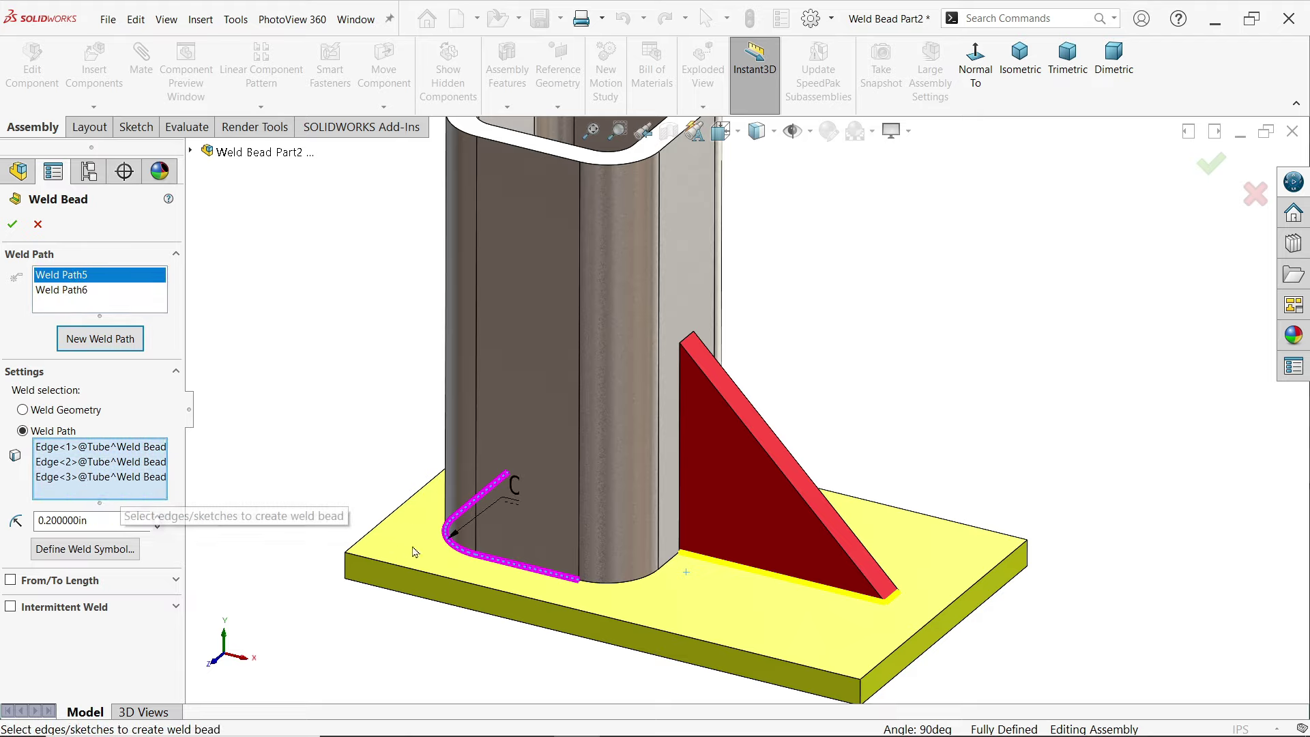
left_click(631, 589)
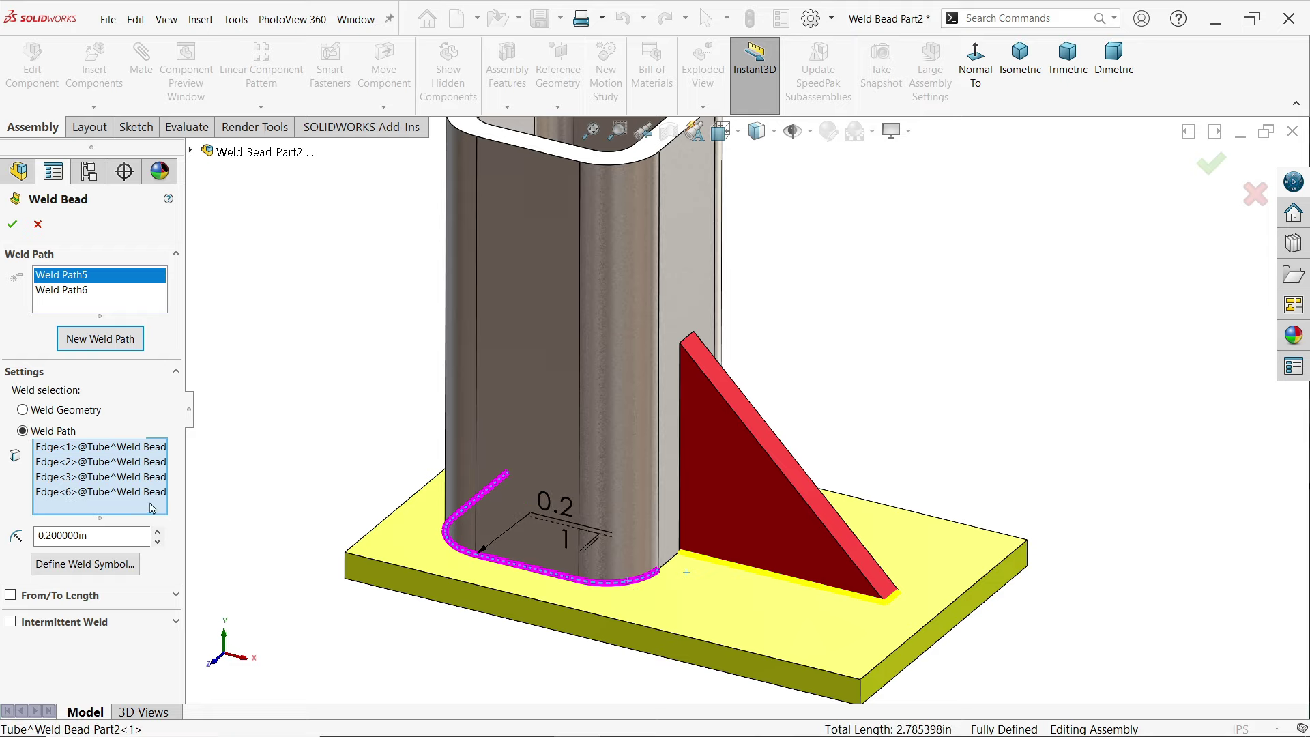
right_click(127, 494)
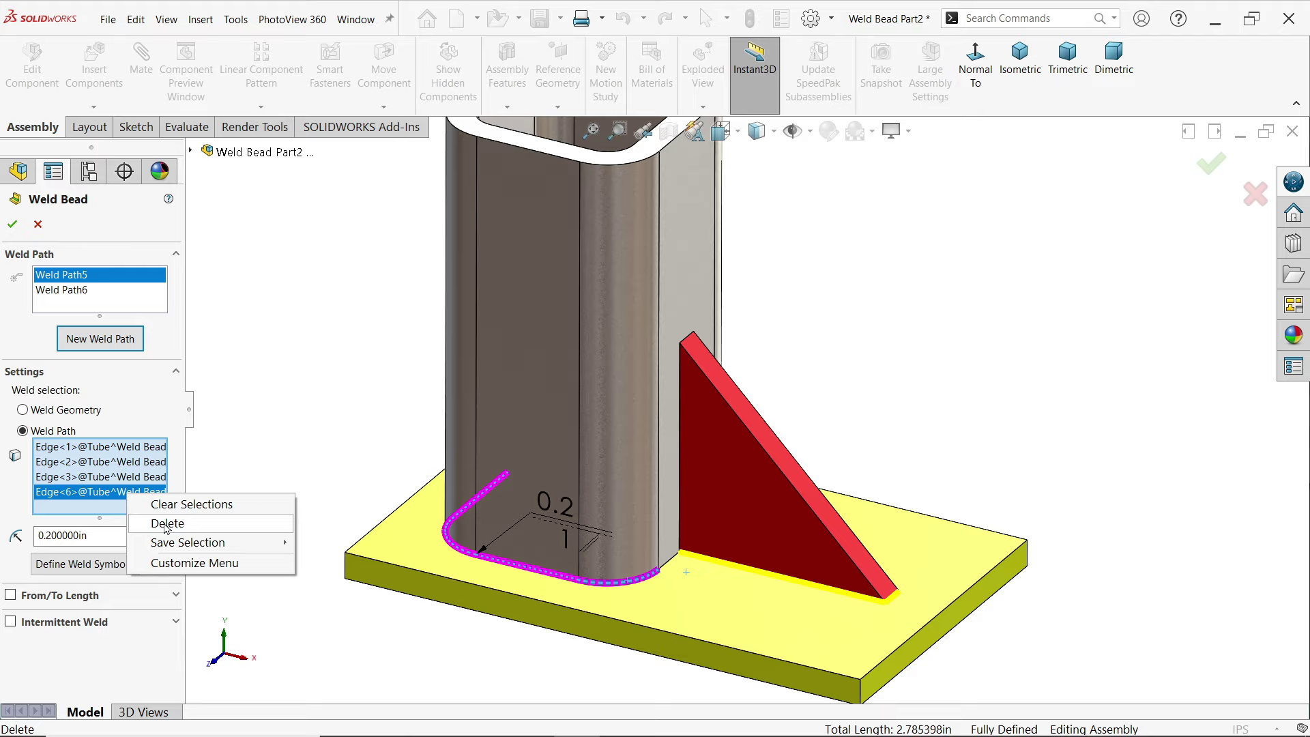
left_click(164, 524)
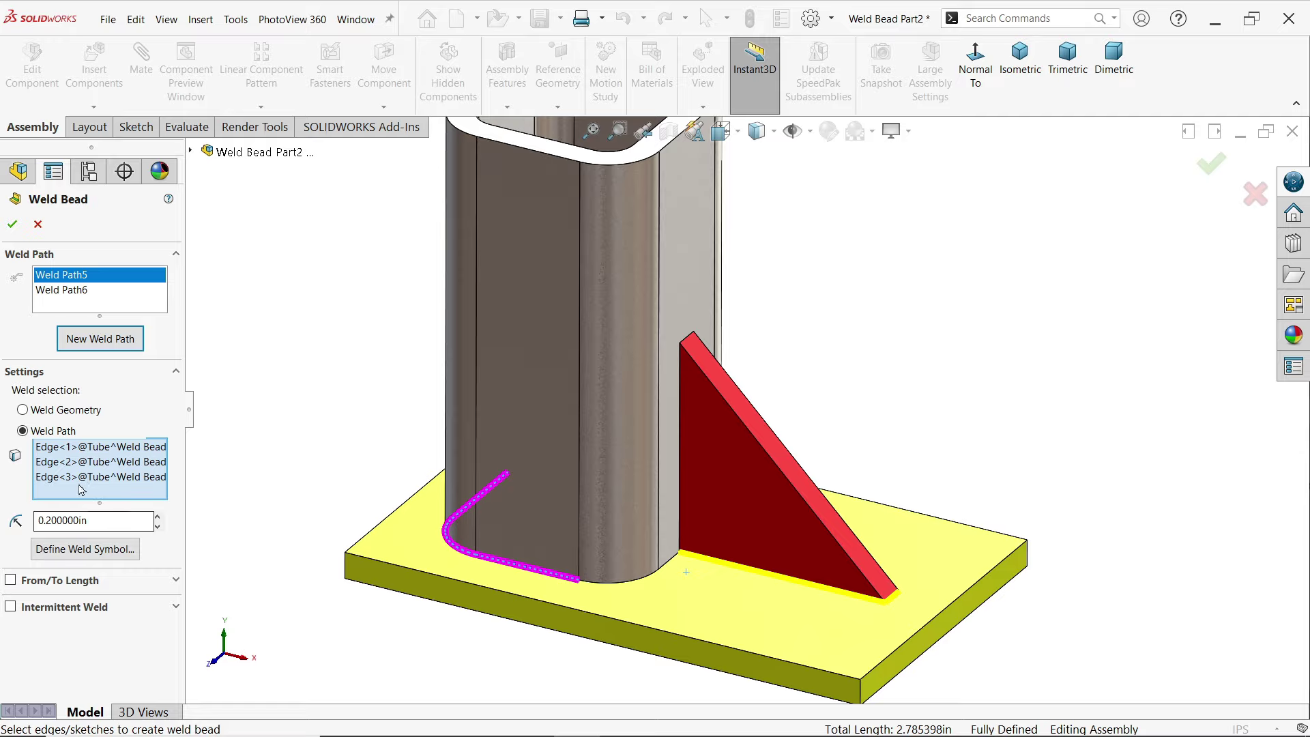
Enable From/To Length with a 0.2 in start offset measured from the path's other end.
left_click(11, 580)
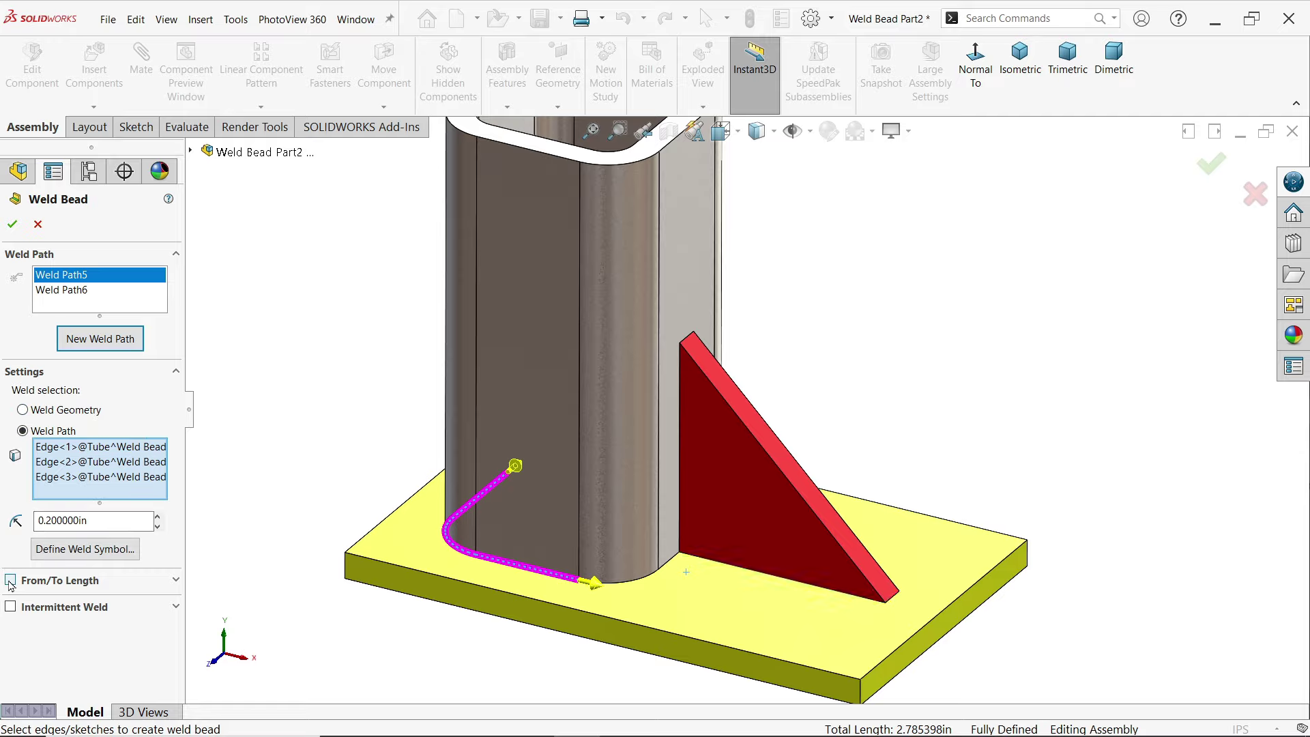
mouse_move(330, 583)
middle_mouse_down()
mouse_move(589, 602)
mouse_move(263, 540)
middle_mouse_up()
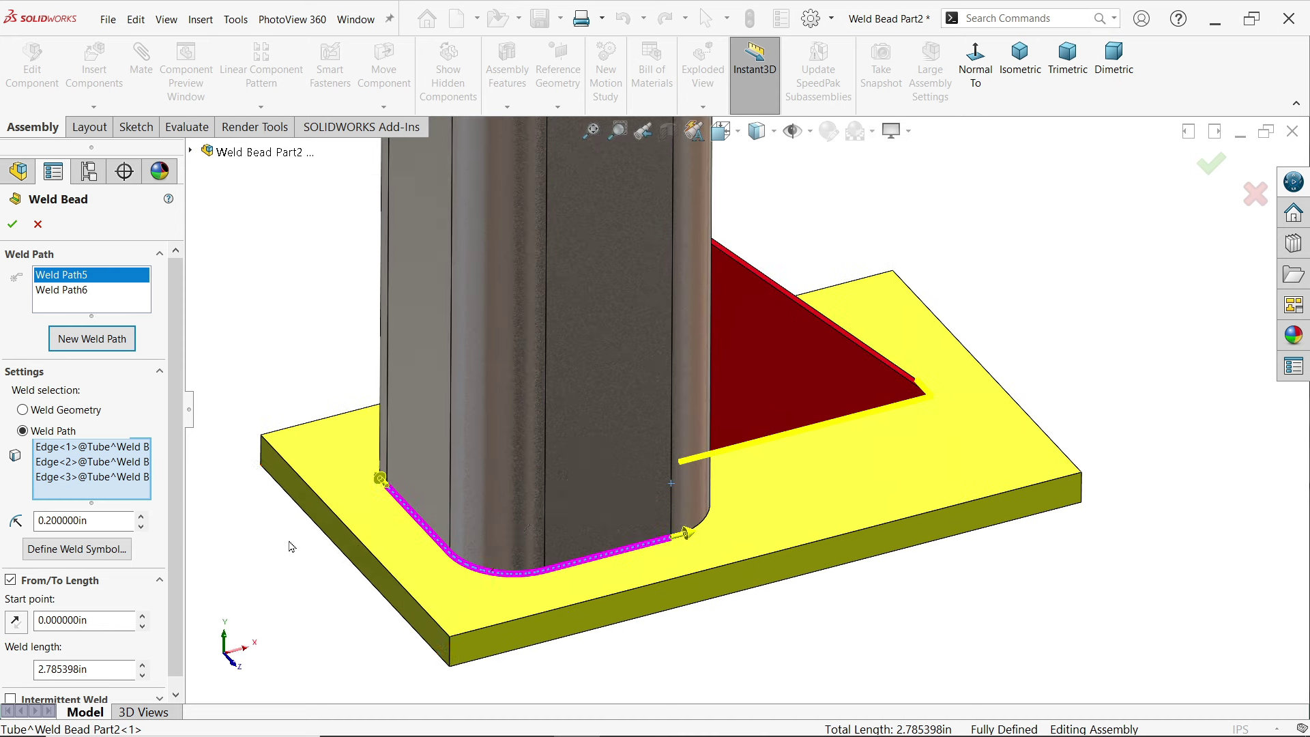
scroll(614, 491, "down", 3)
left_click(82, 619)
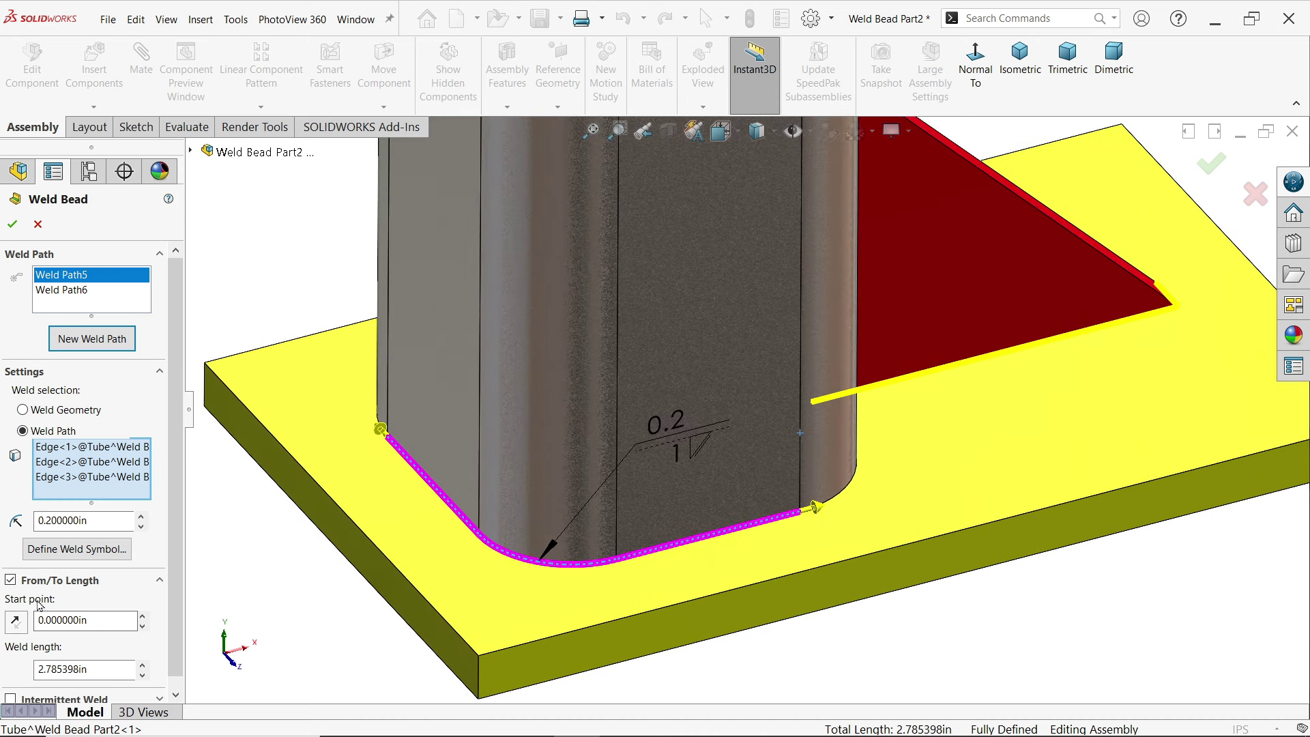
double_click(82, 619)
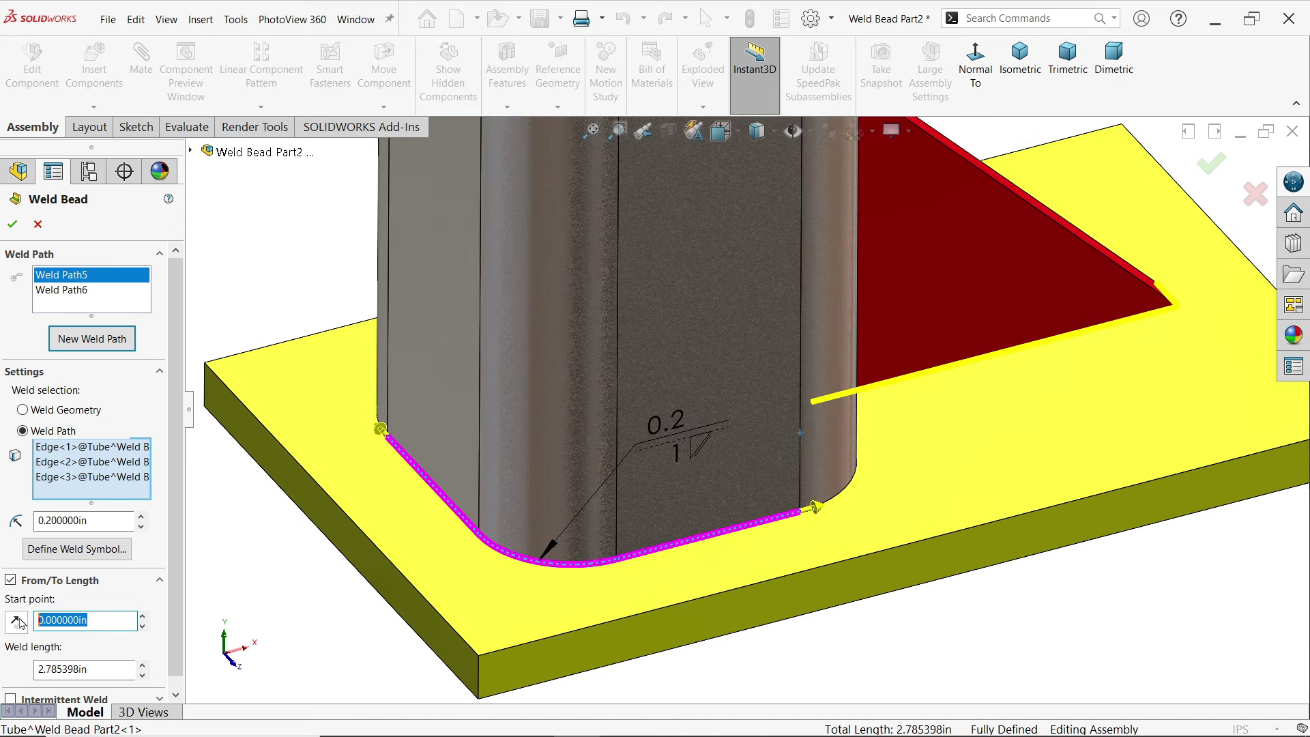
type("0.2")
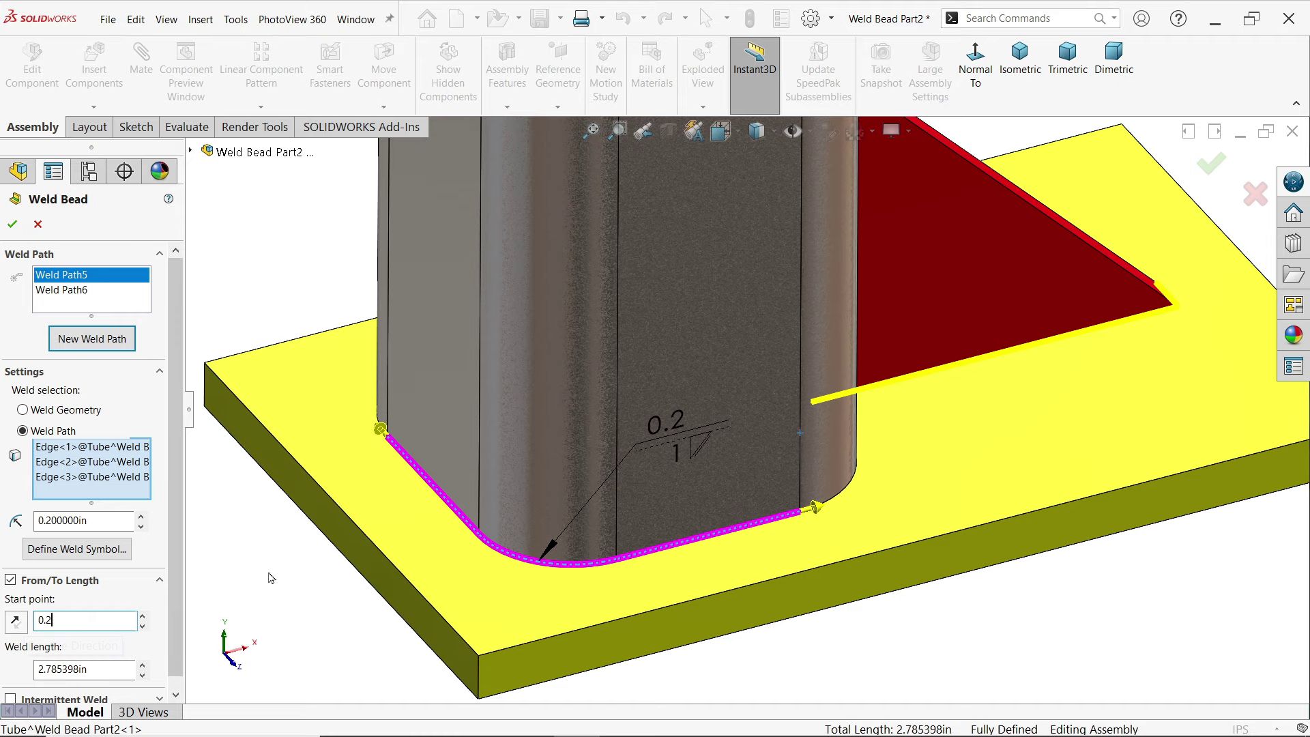
key("Return")
middle_click_drag(384, 548, 554, 525)
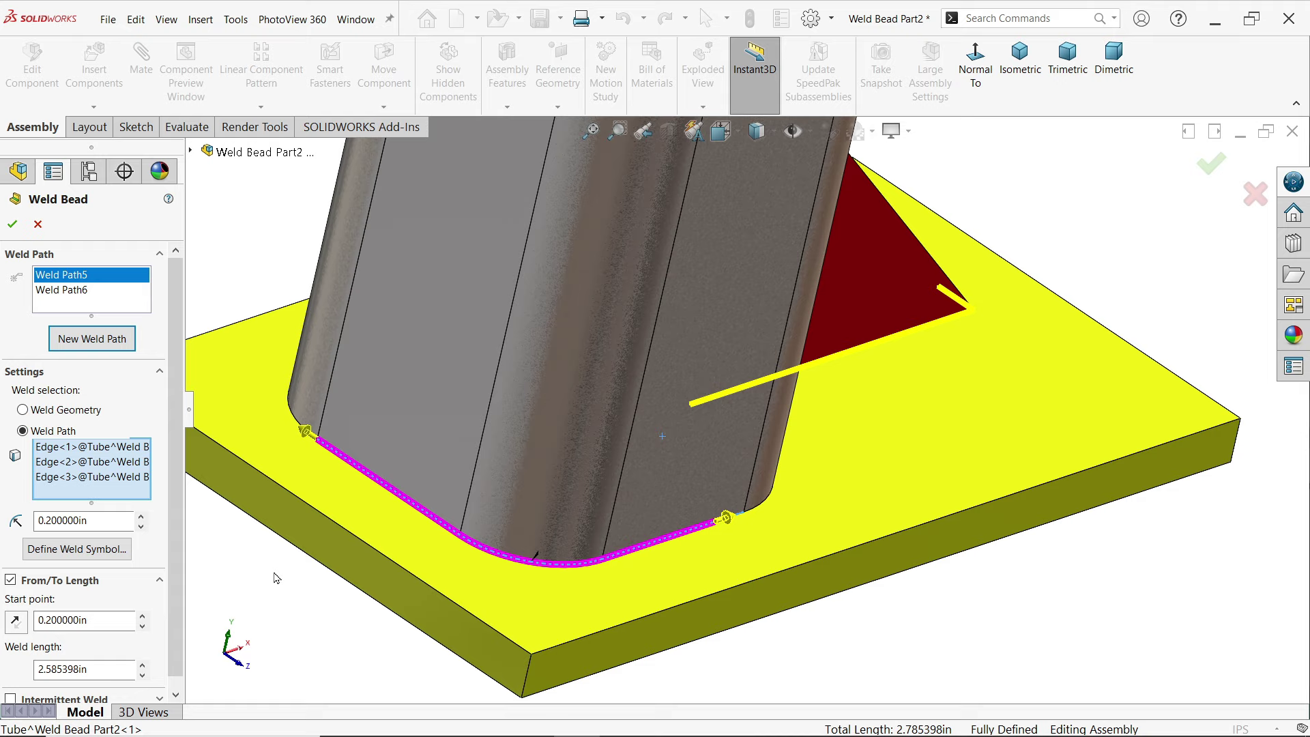
left_click(12, 623)
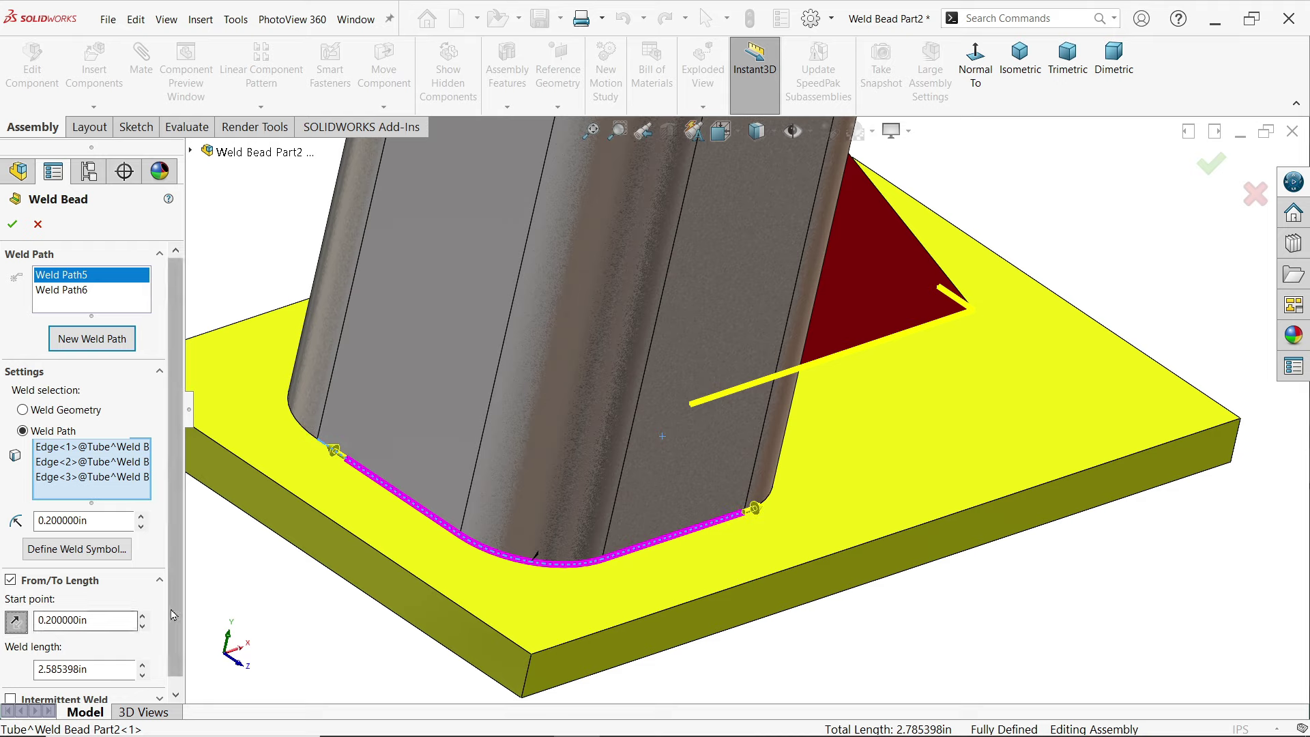
scroll(113, 645, "down", 1)
Set the tube weld length to 2.4 in, after first trying 2.6 in.
left_click_drag(113, 655, 30, 656)
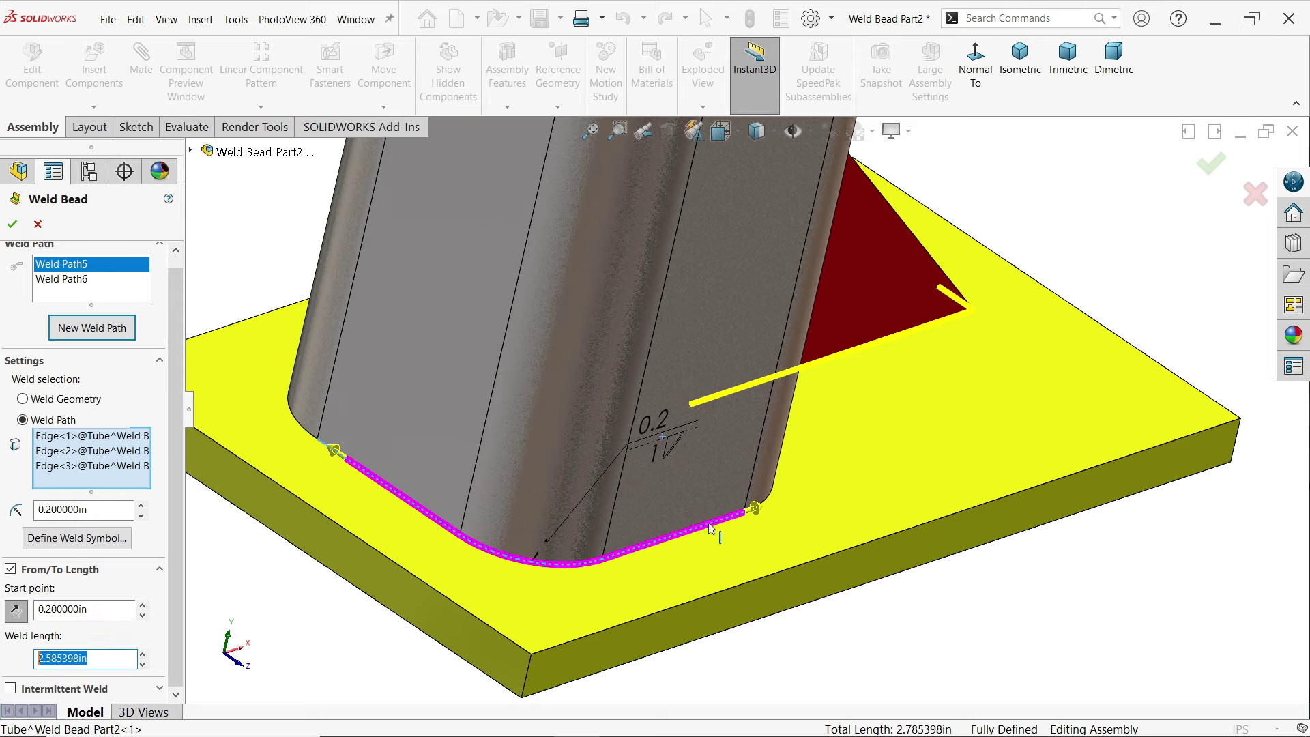
mouse_move(755, 512)
left_mouse_down()
mouse_move(621, 556)
mouse_move(687, 543)
left_mouse_up()
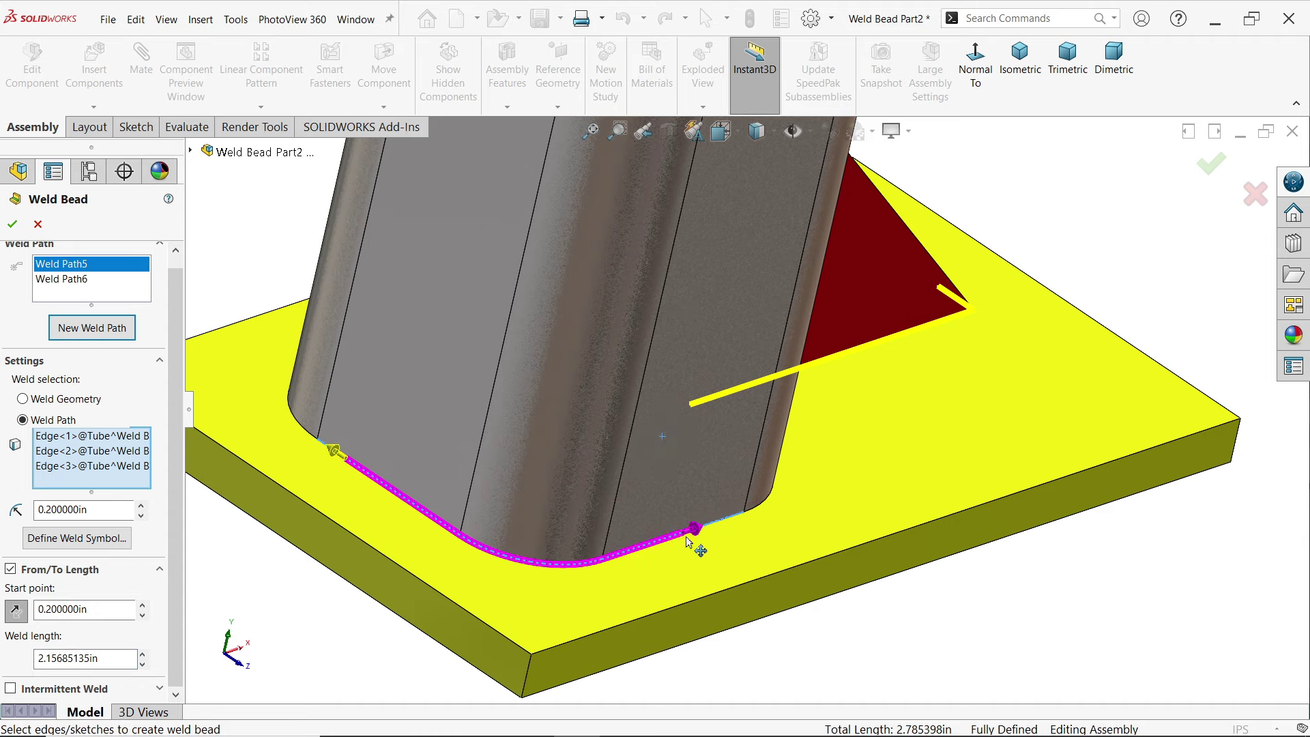
left_click_drag(109, 657, 25, 656)
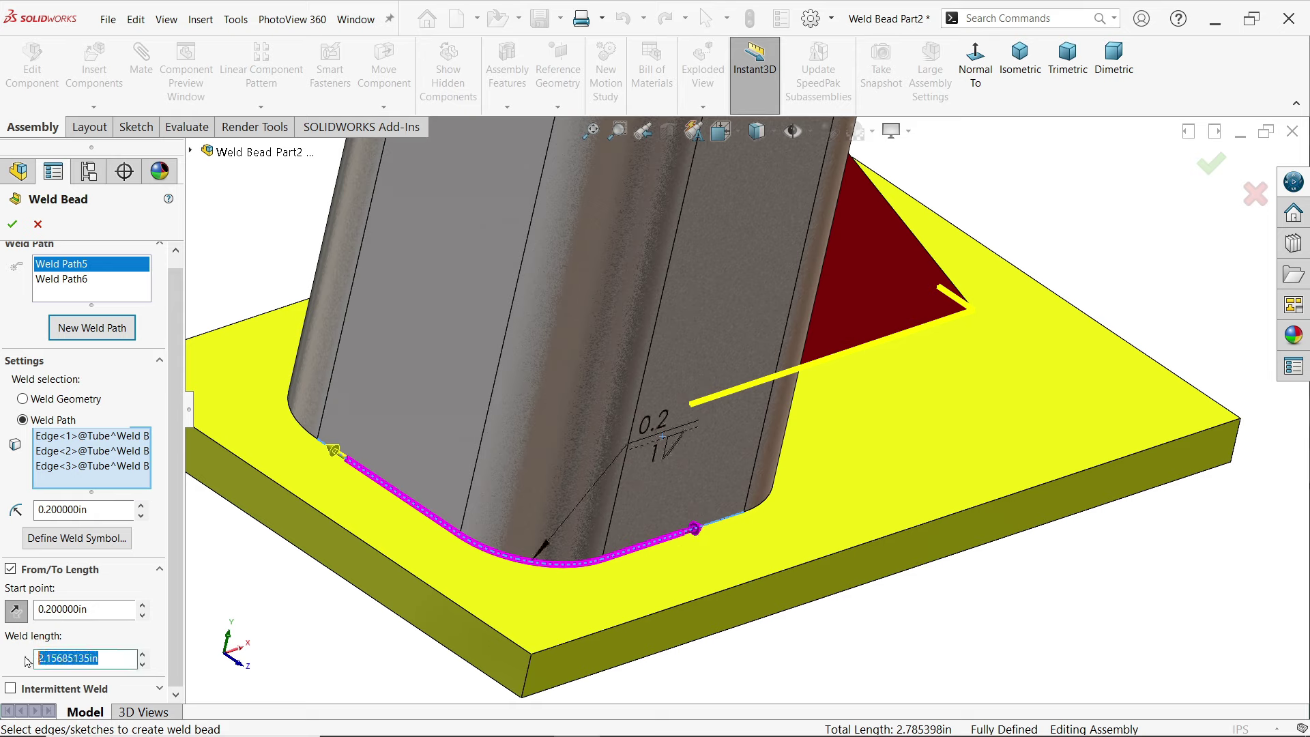
type("2")
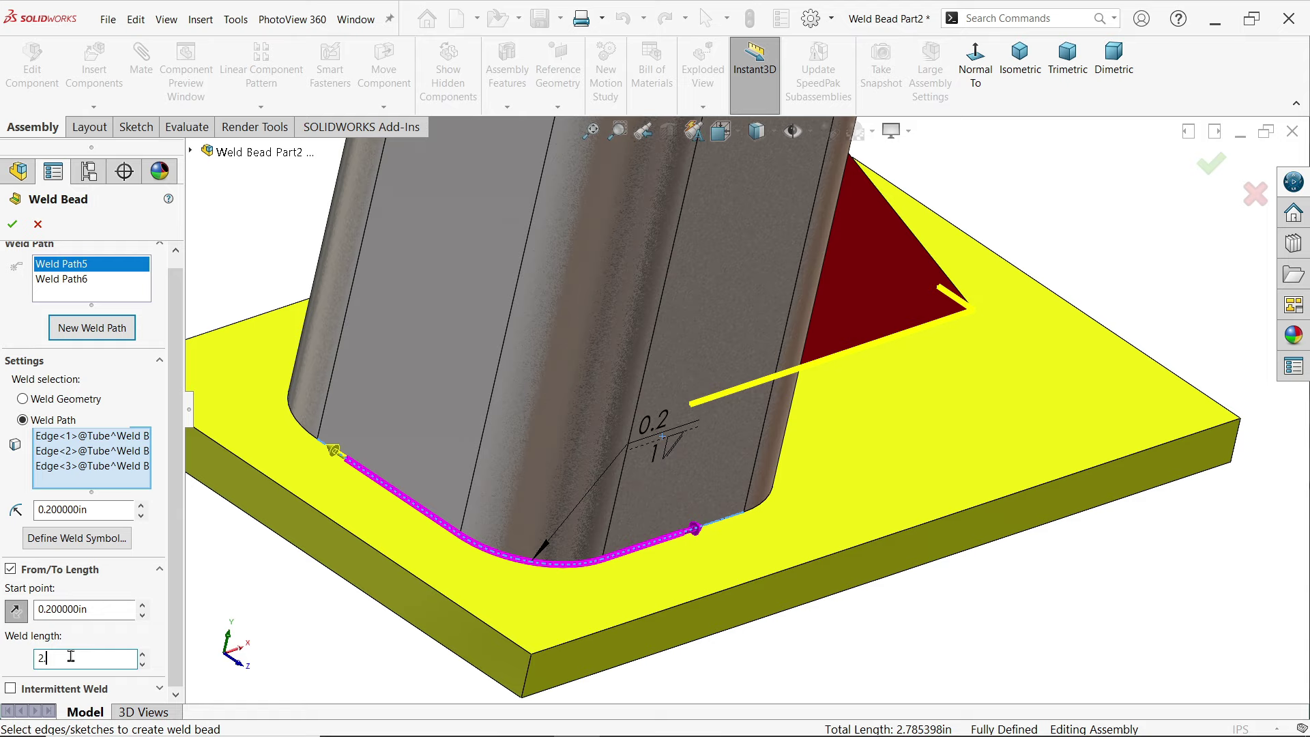
type(".6")
key("Return")
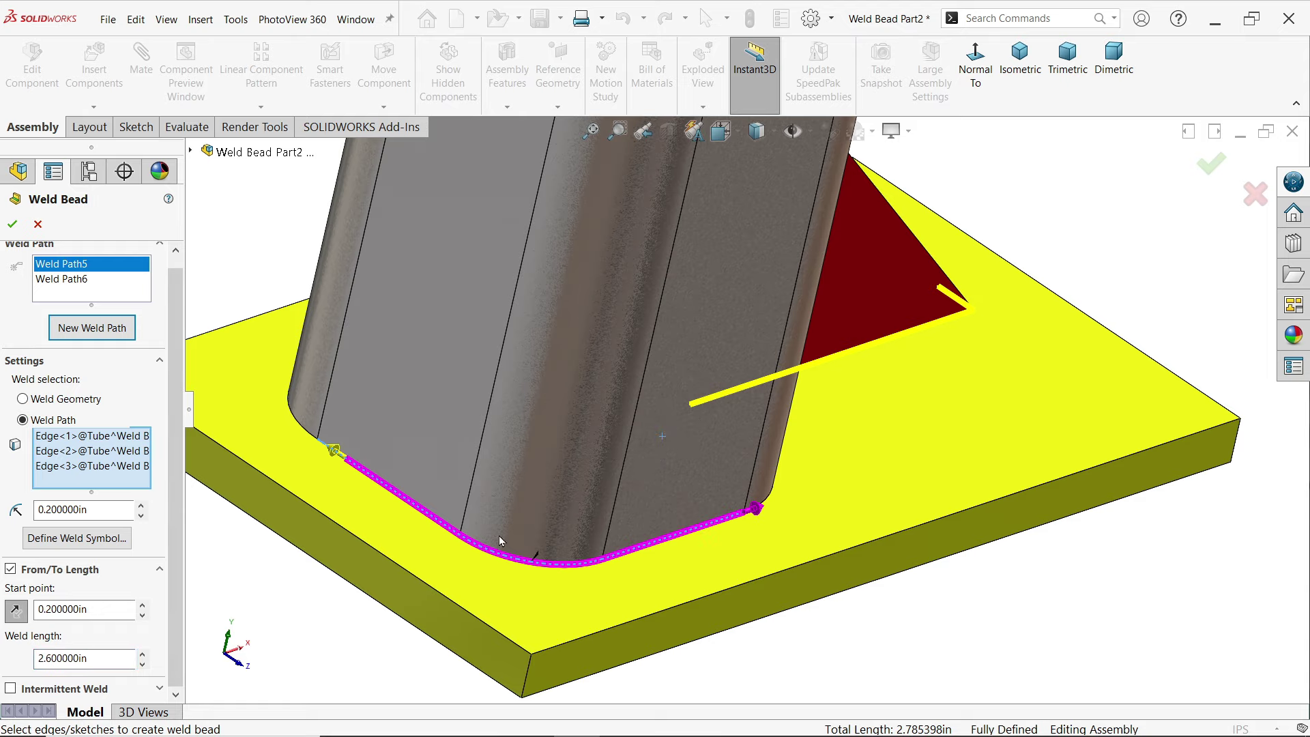
mouse_move(503, 542)
middle_mouse_down()
mouse_move(441, 500)
mouse_move(463, 532)
middle_mouse_up()
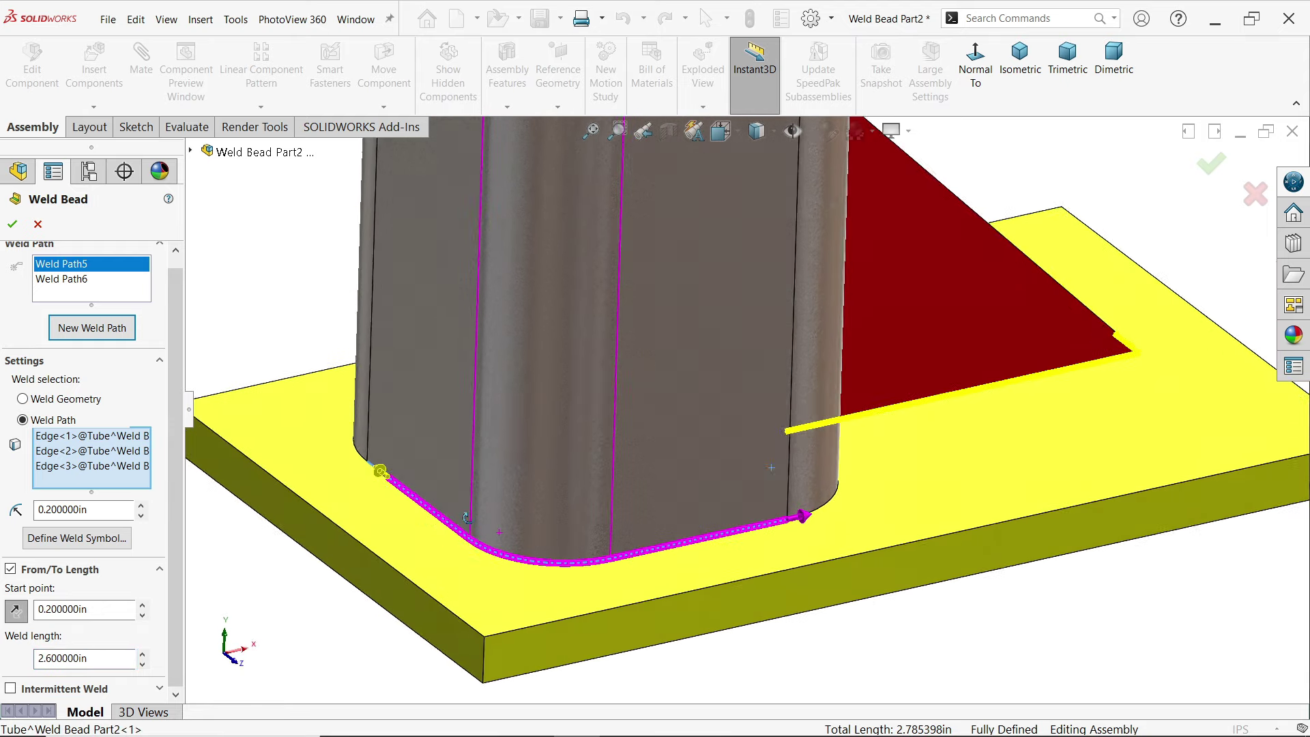
left_click_drag(123, 657, 22, 650)
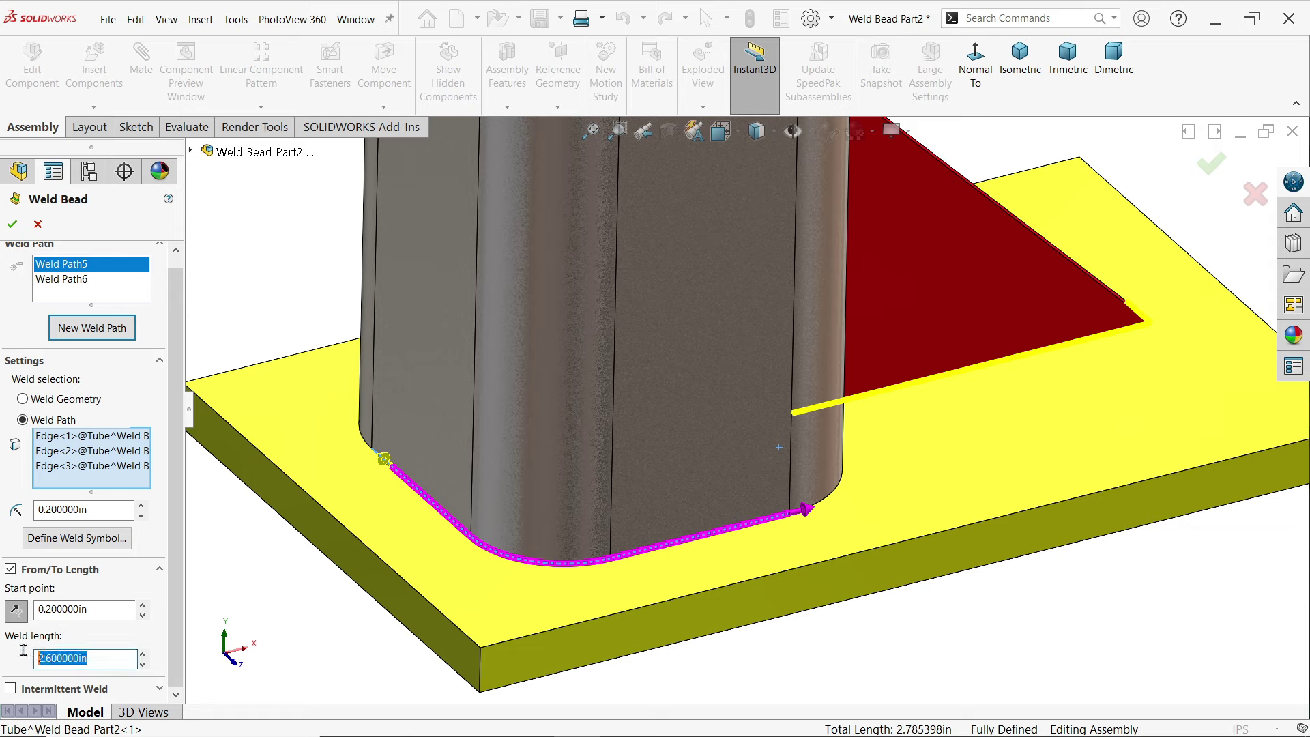
type("2.4")
key("Return")
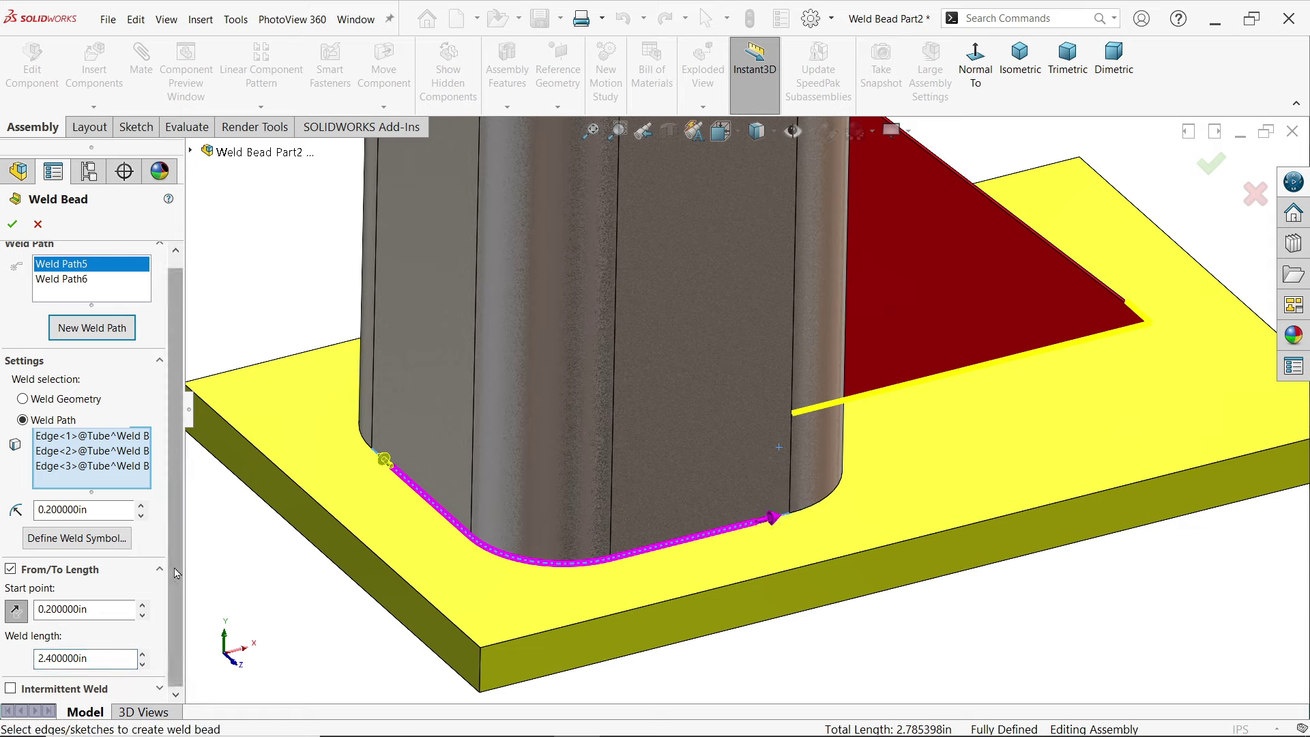
Make the tube weld intermittent with 0.15 in segments and 0.05 in gaps.
left_click(9, 690)
scroll(153, 615, "down", 3)
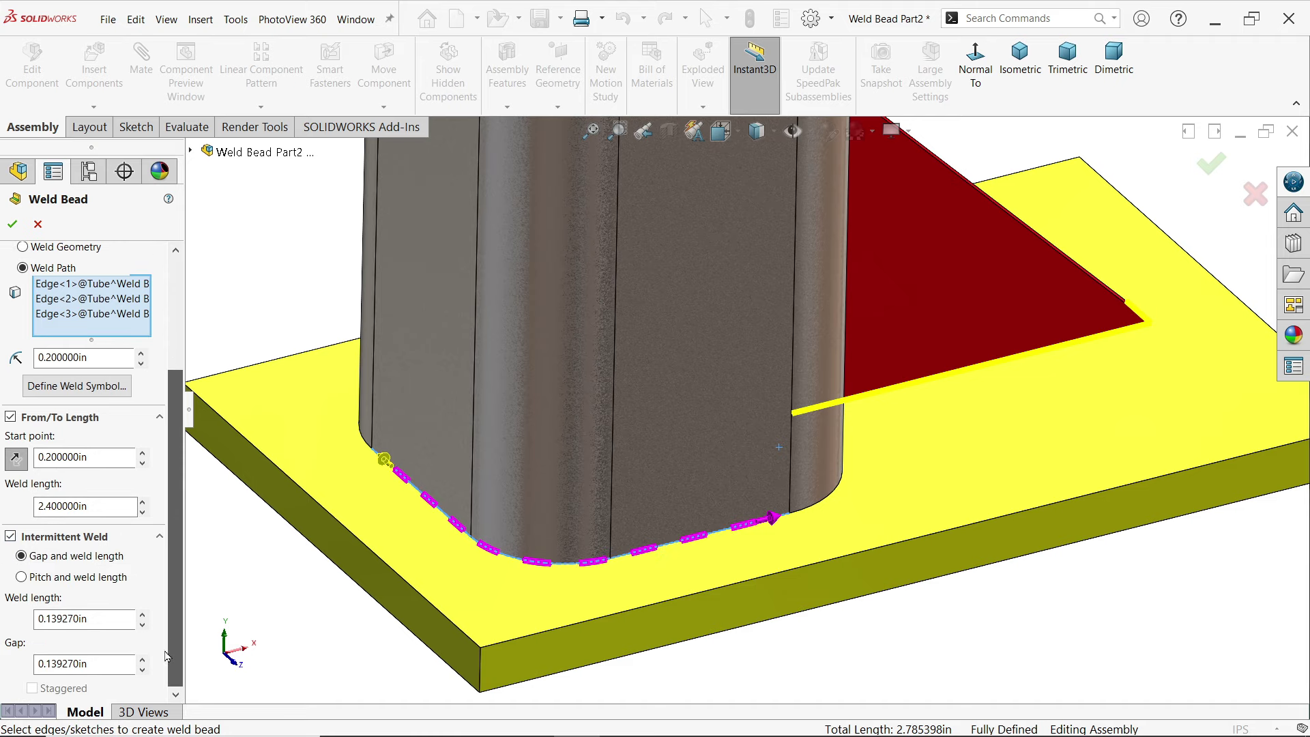
scroll(548, 565, "up", 2)
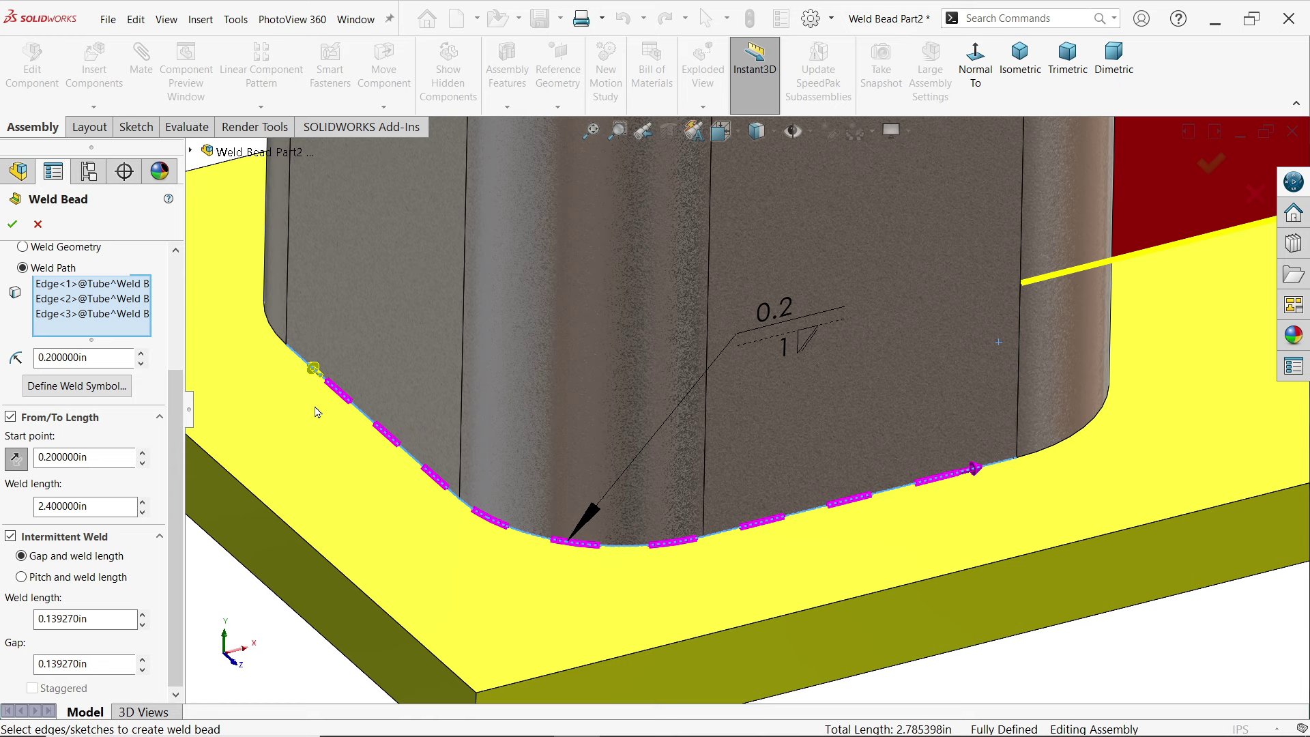
left_click_drag(94, 620, 8, 616)
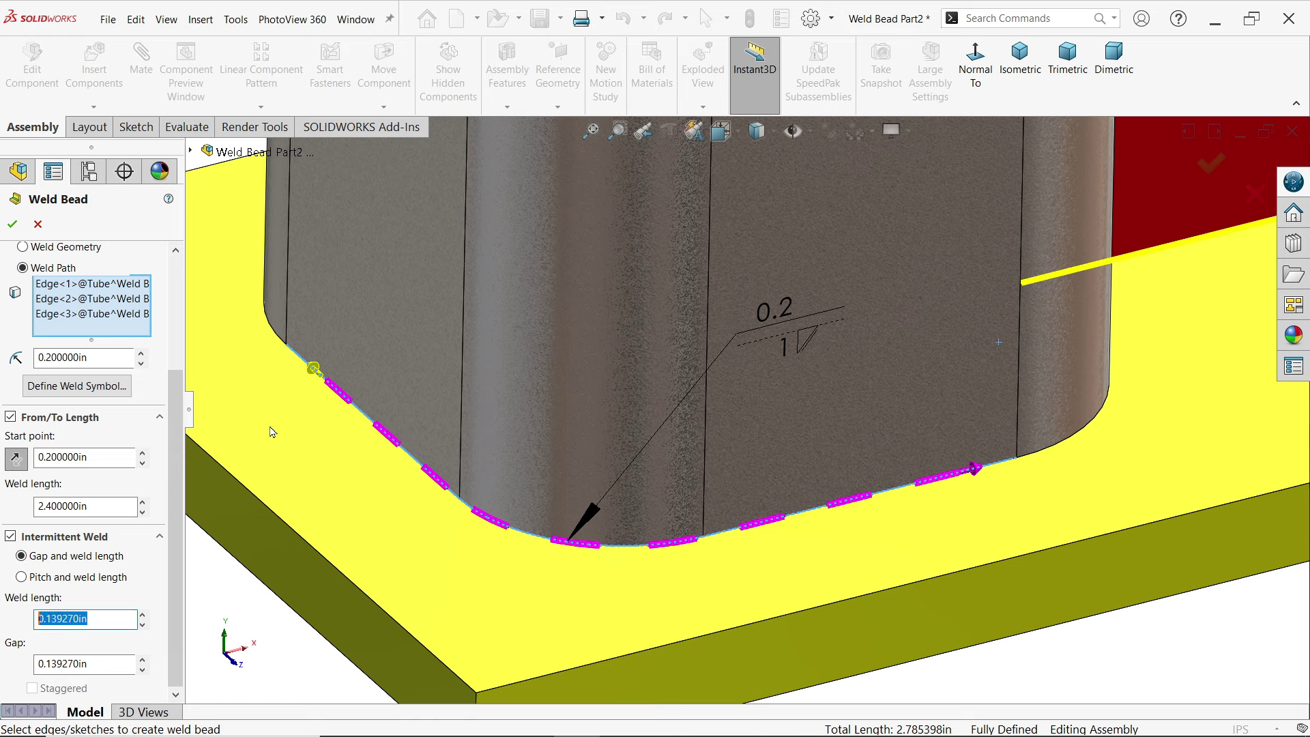
type("0.1")
type("5")
key("Return")
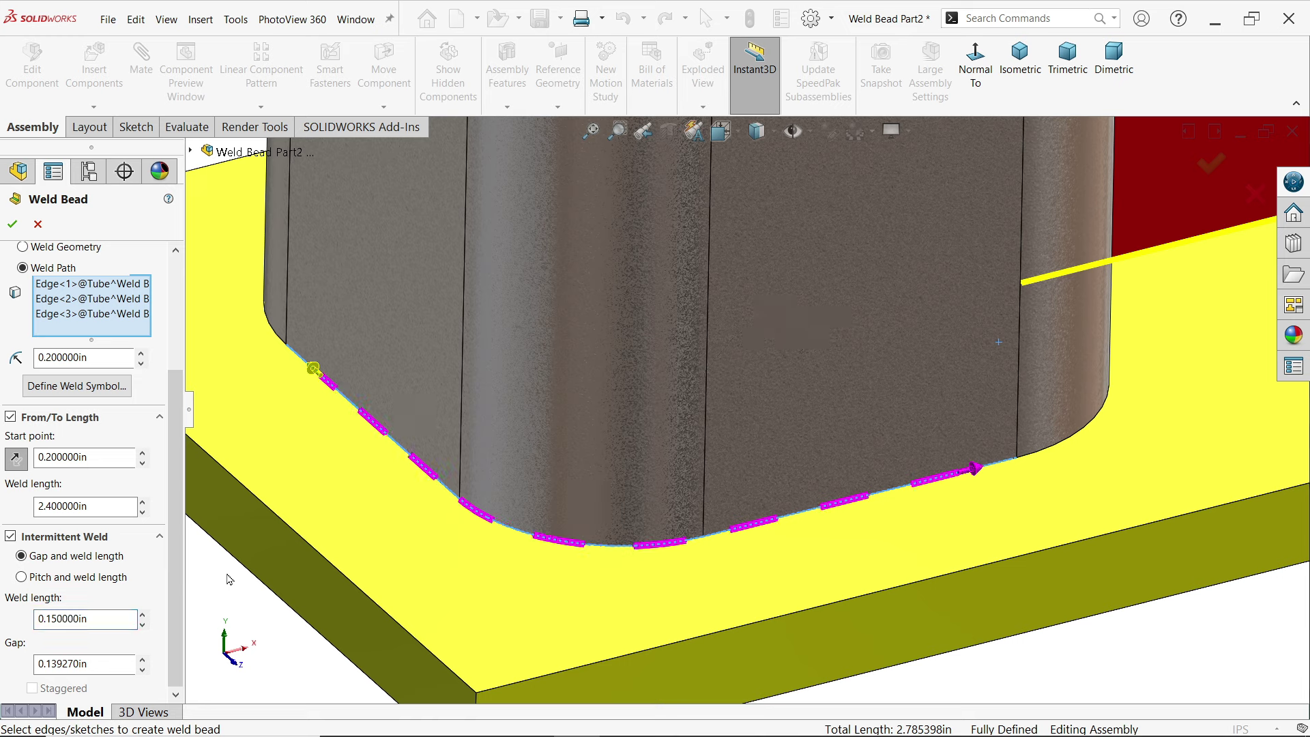
left_click(93, 663)
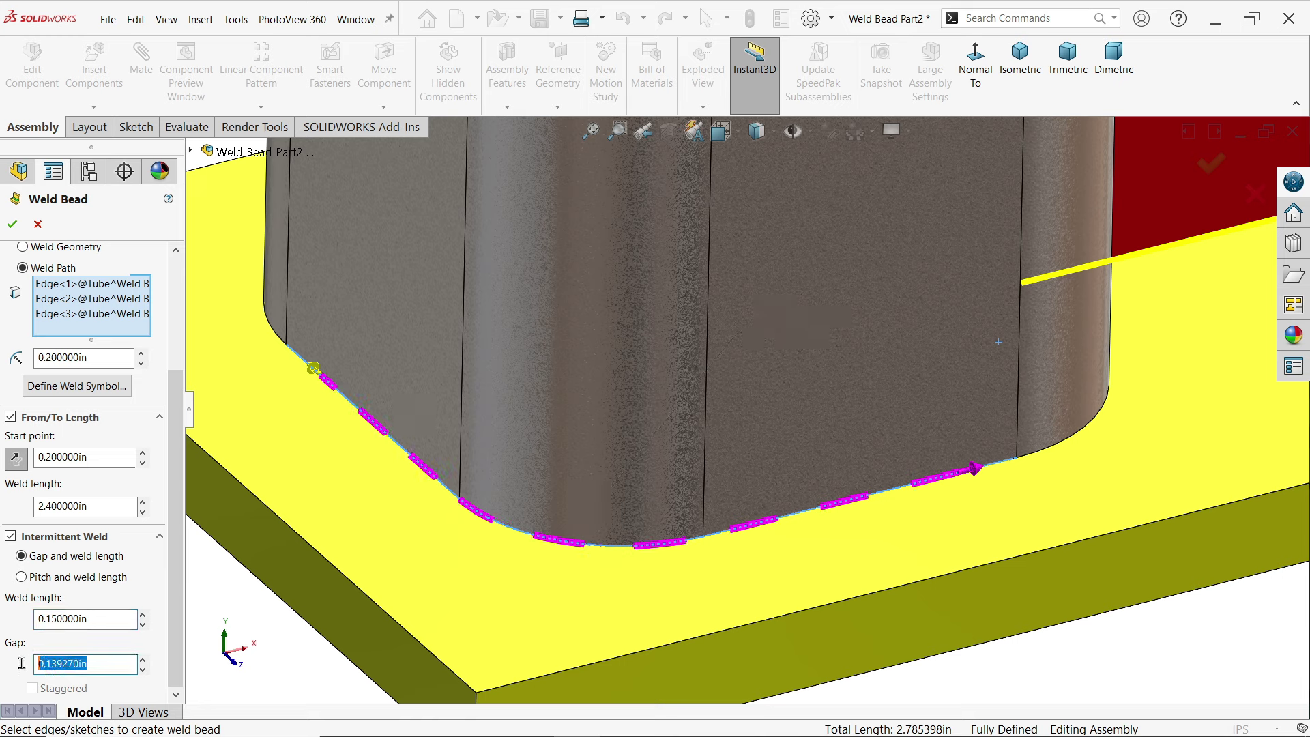
type("0.05")
key("Return")
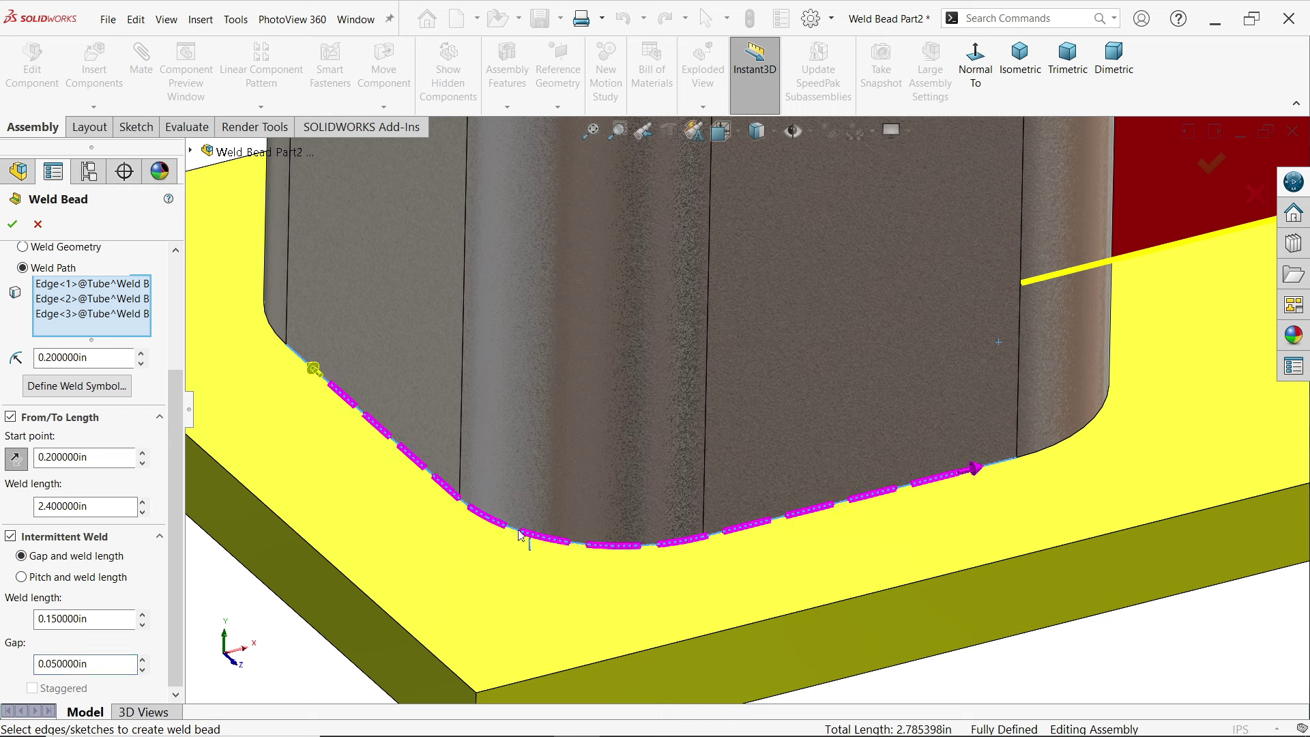
Switch intermittent spacing to the Pitch and weld length option.
left_click(23, 577)
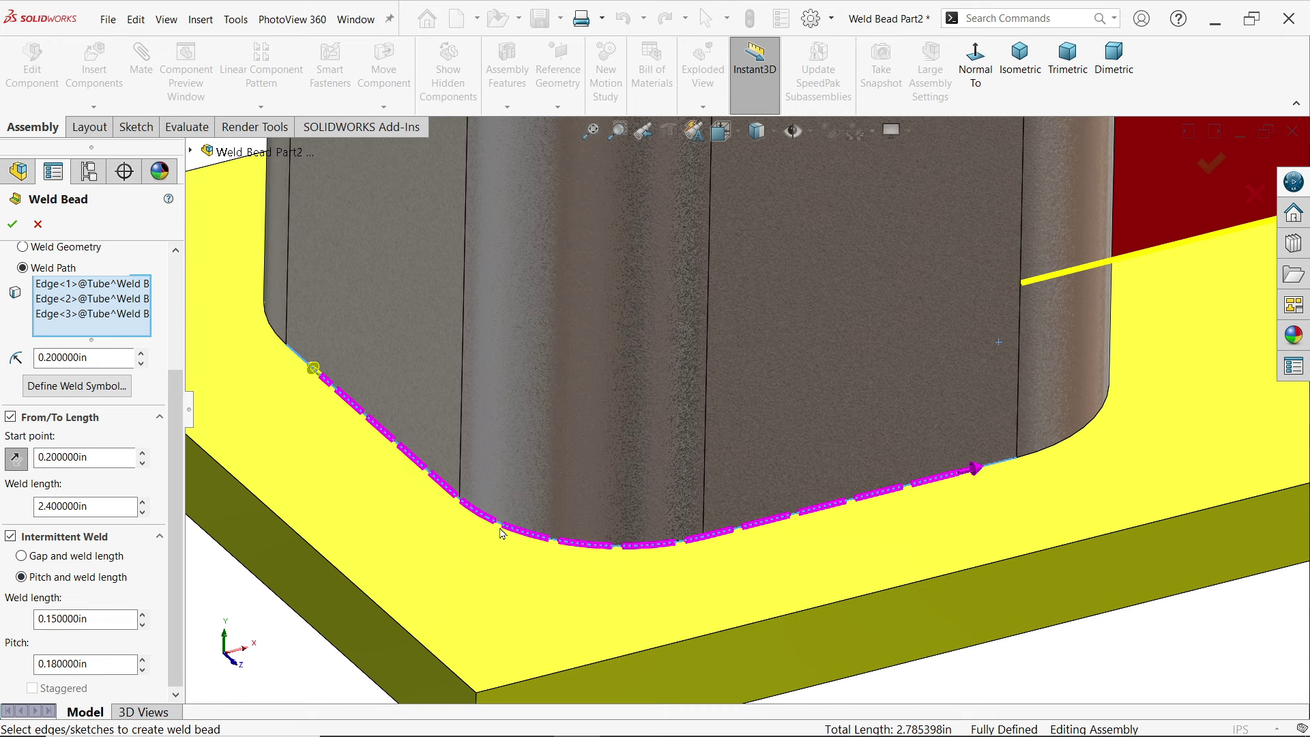
scroll(501, 533, "down", 3)
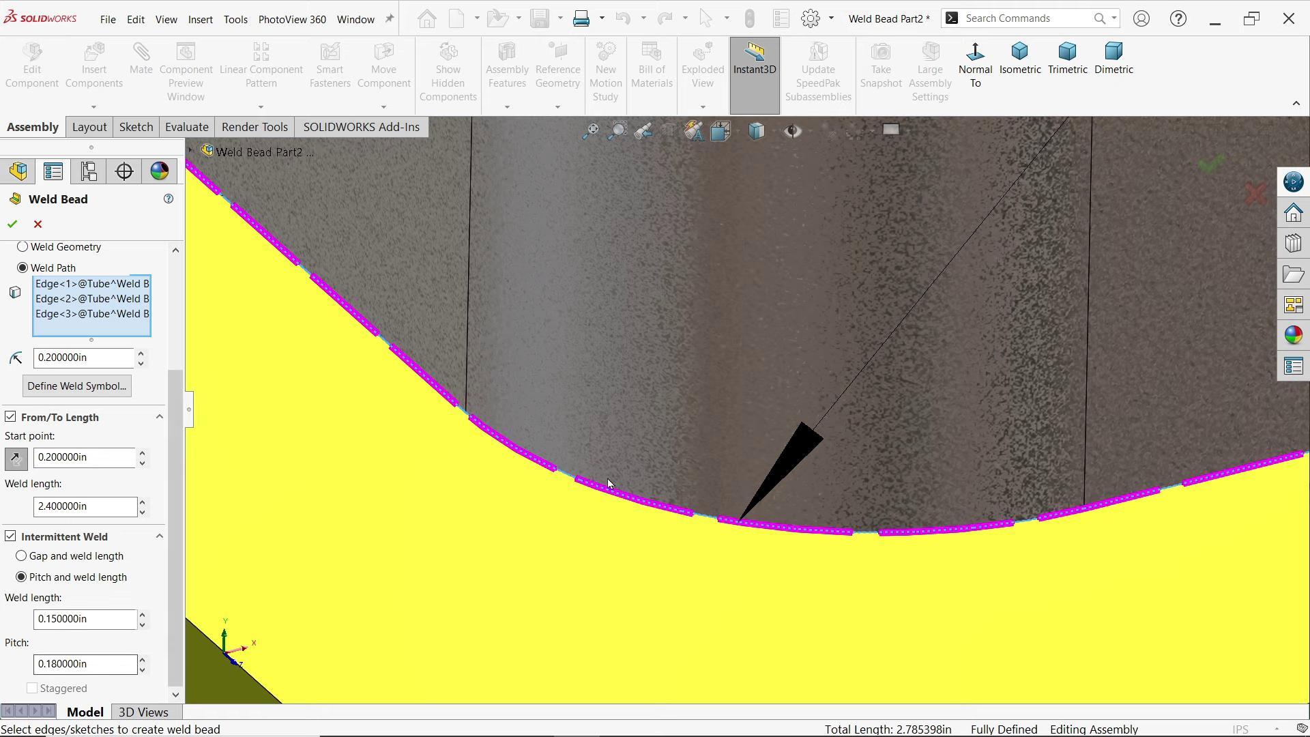
scroll(613, 501, "up", 3)
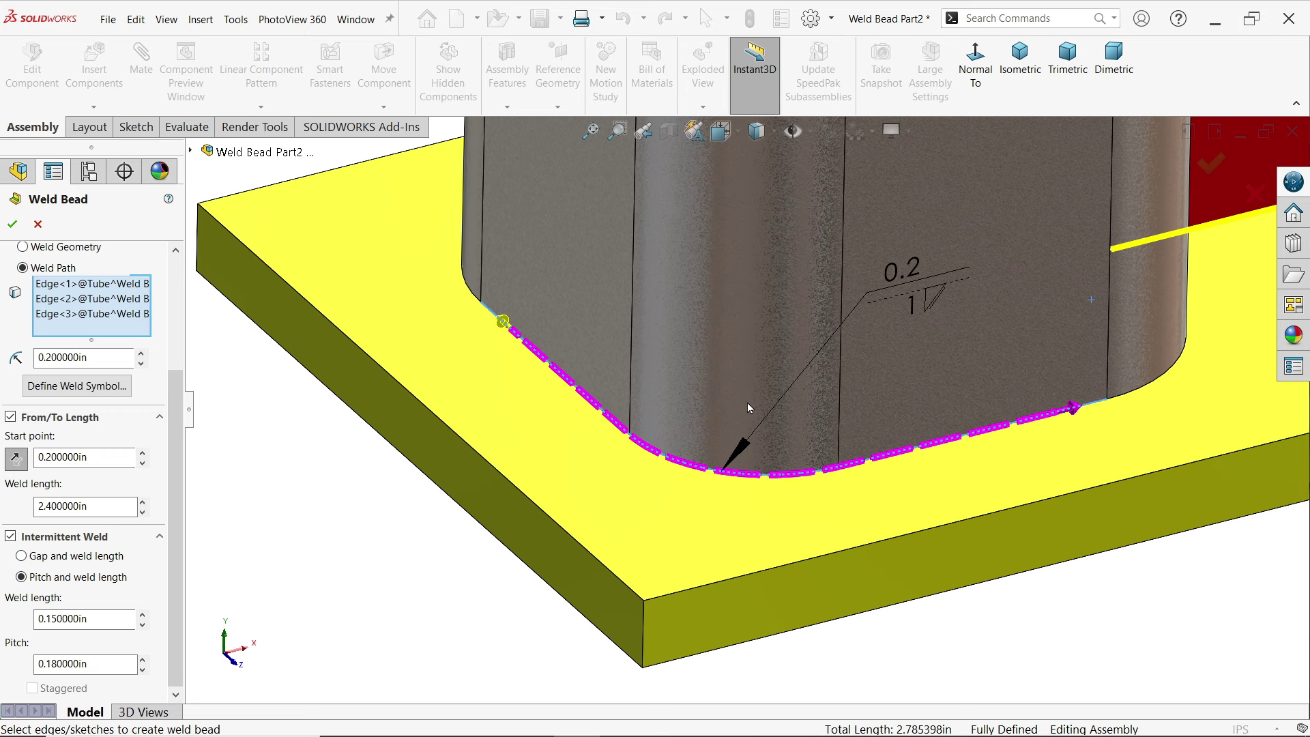
scroll(747, 408, "down", 1)
scroll(180, 399, "up", 5)
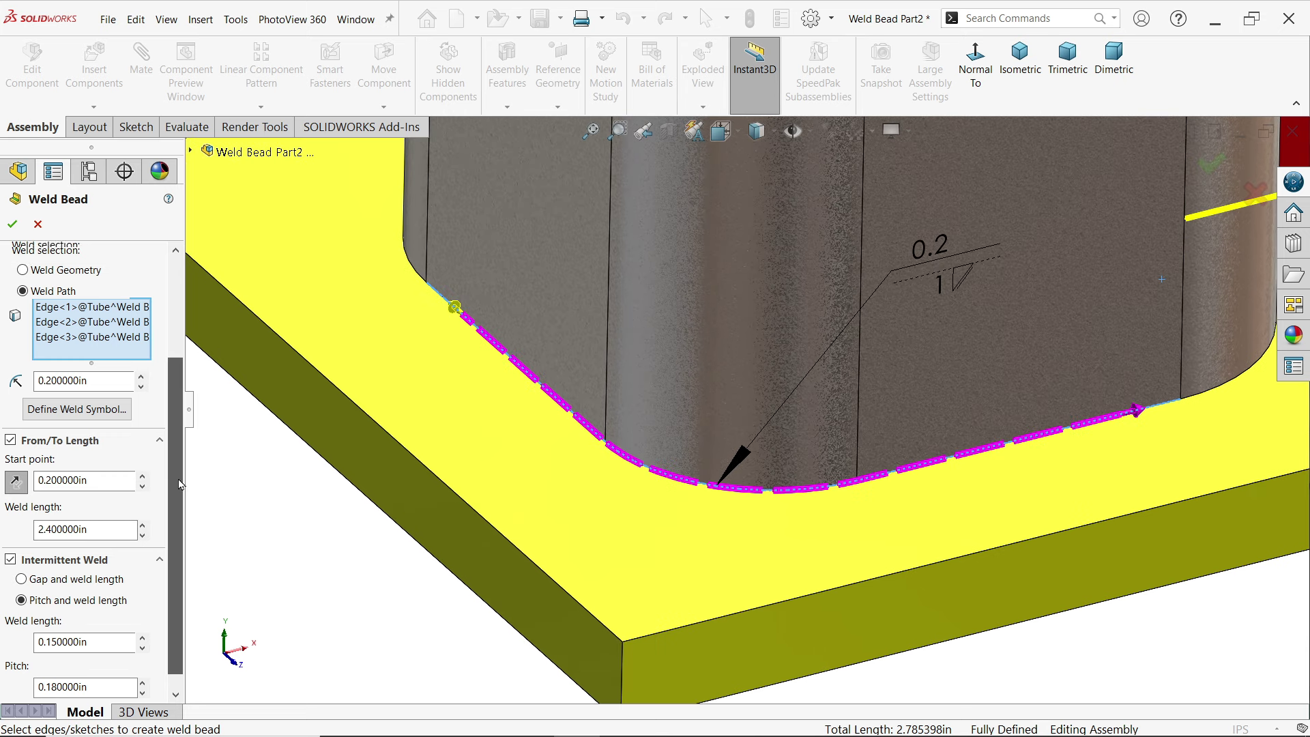
scroll(180, 400, "up", 1)
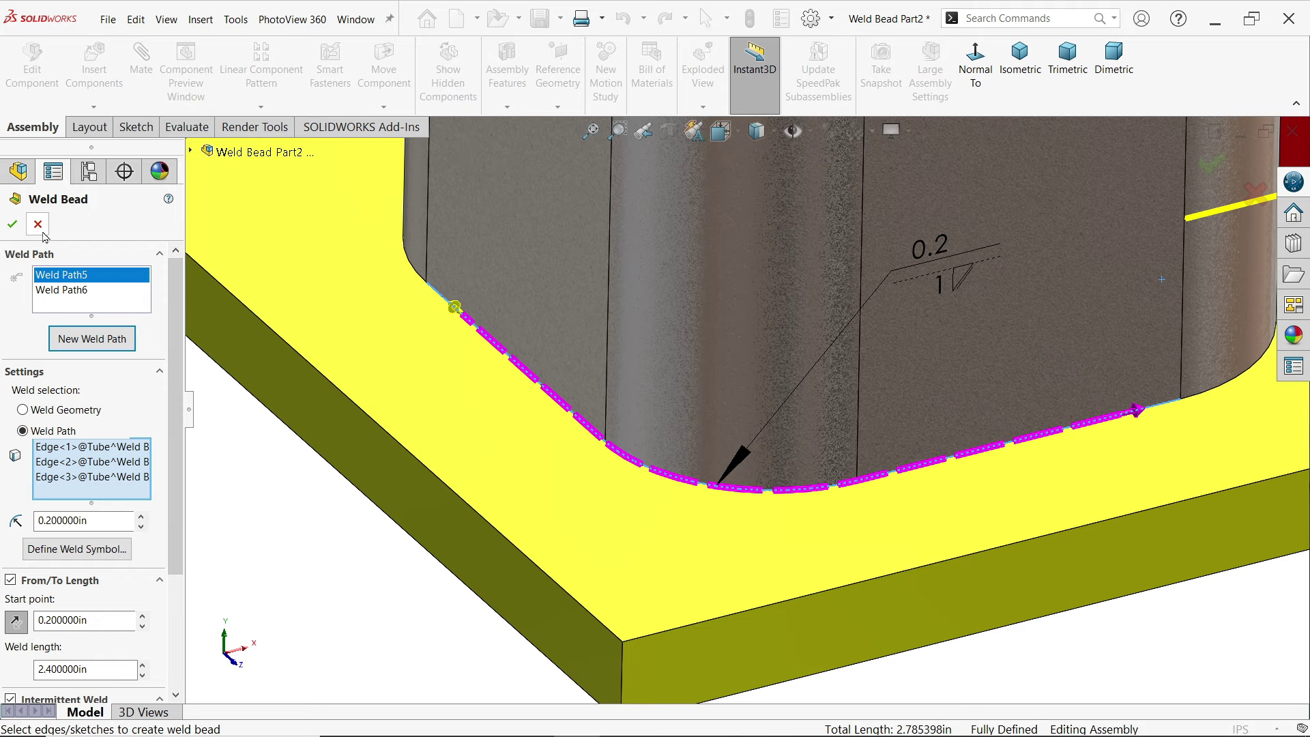
Create the bead, nudge its 0.2 weld symbol upward, and expand the 0.2in Fillet Weld group.
left_click(13, 223)
scroll(527, 374, "up", 3)
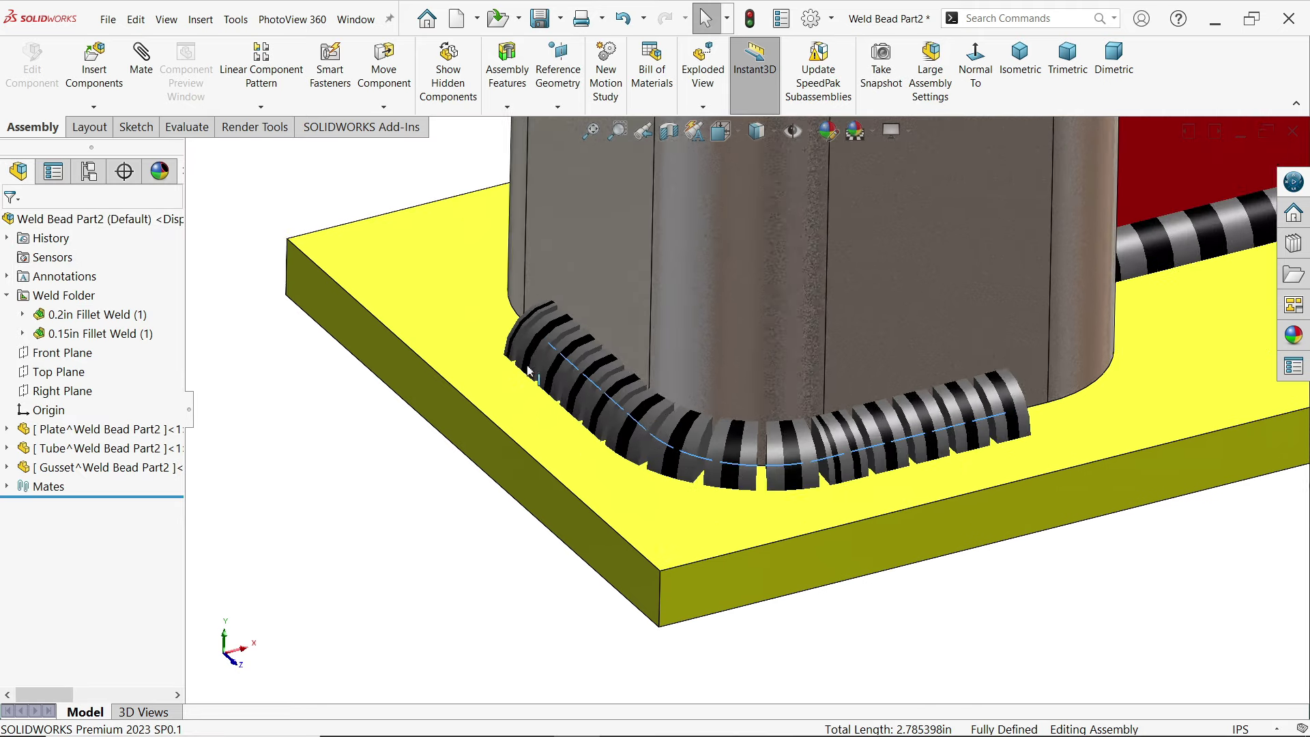
scroll(526, 374, "up", 3)
middle_click_drag(1039, 345, 833, 357)
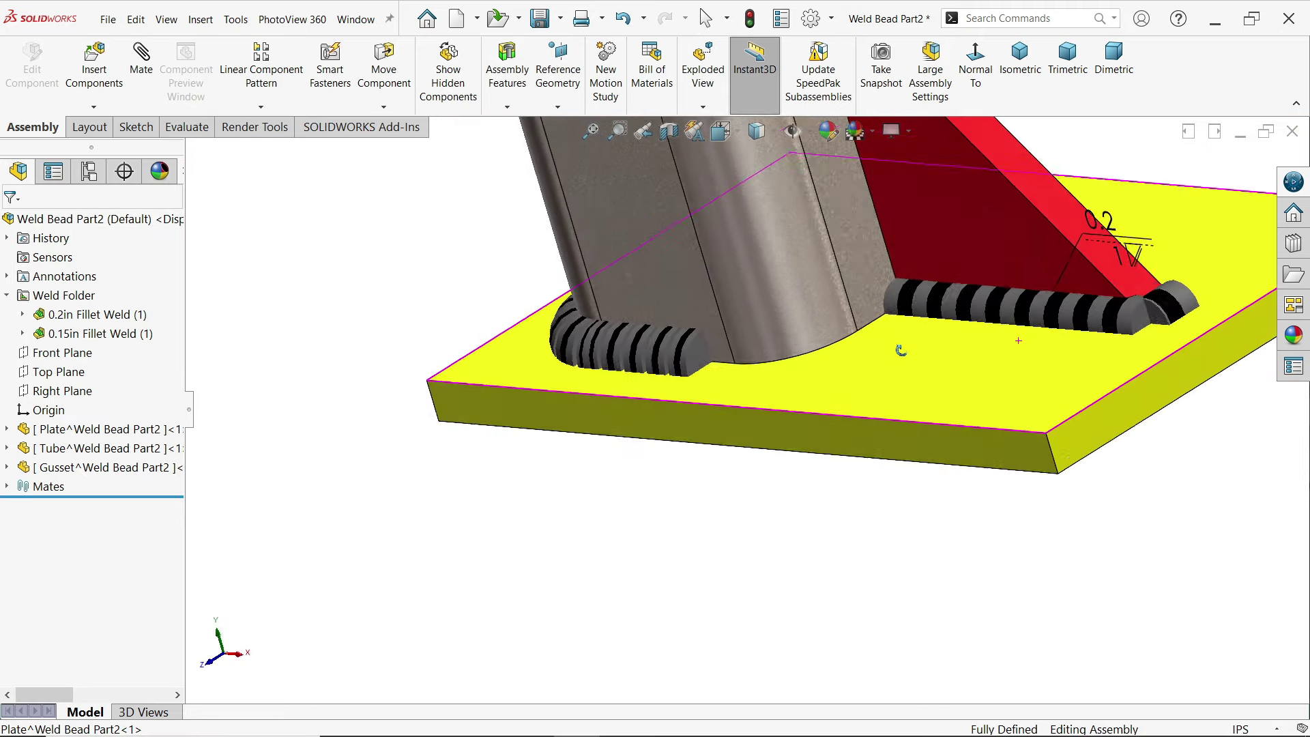
scroll(956, 358, "down", 2)
scroll(921, 297, "down", 2)
scroll(921, 297, "down", 2)
scroll(922, 297, "up", 2)
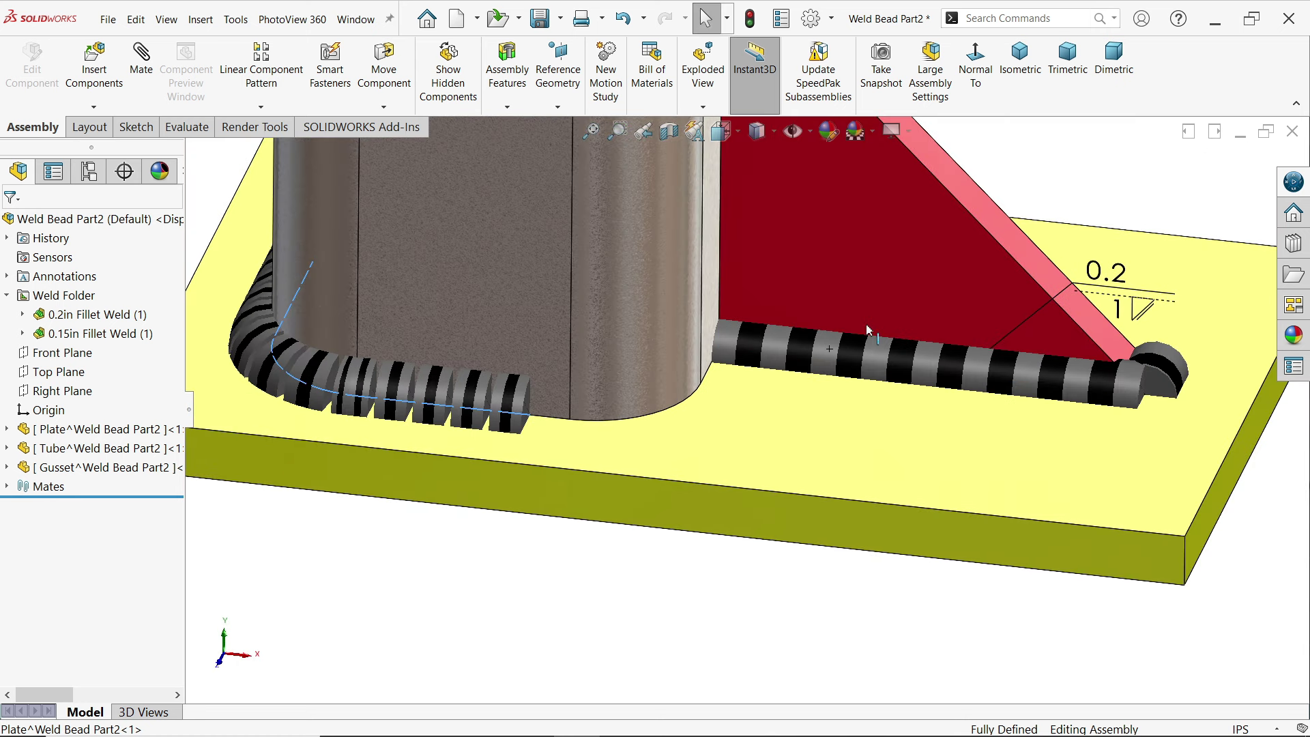
left_click_drag(1124, 287, 1132, 267)
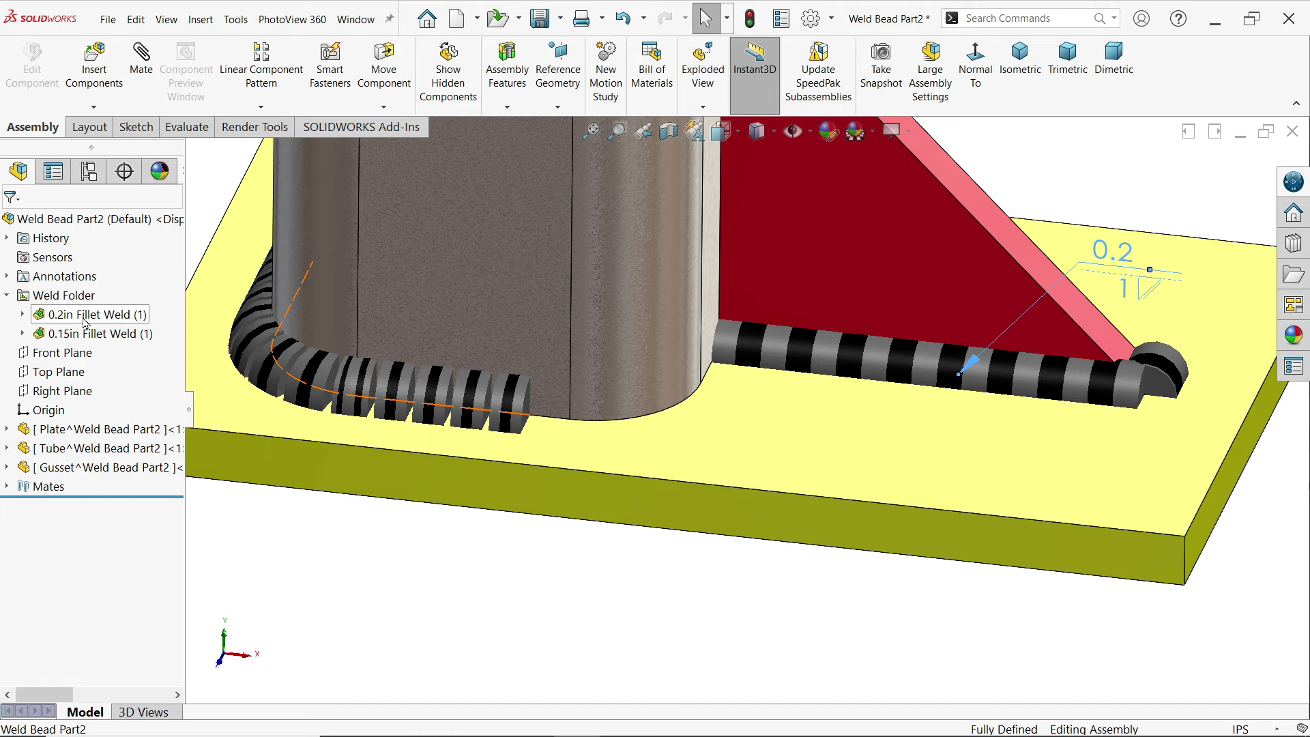
left_click(23, 314)
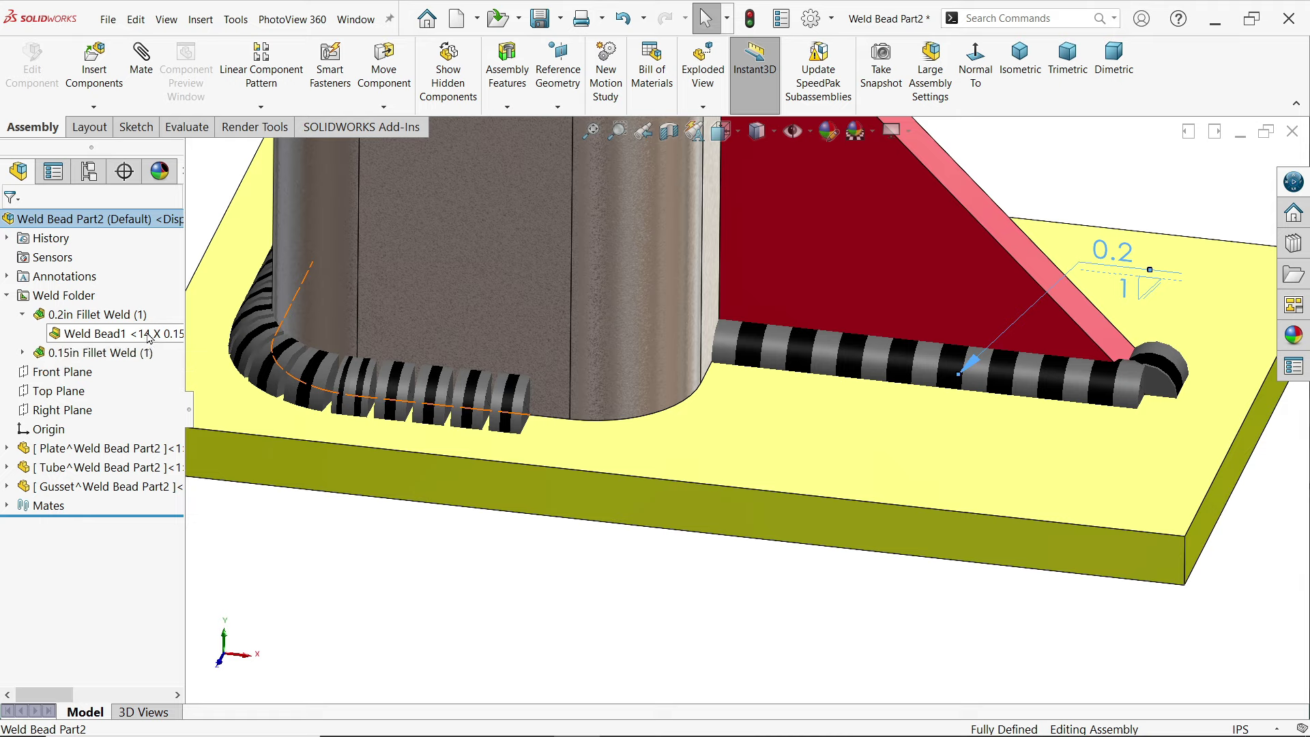
Edit Weld Bead1 and change its bead size to 0.1 in.
left_click(149, 339)
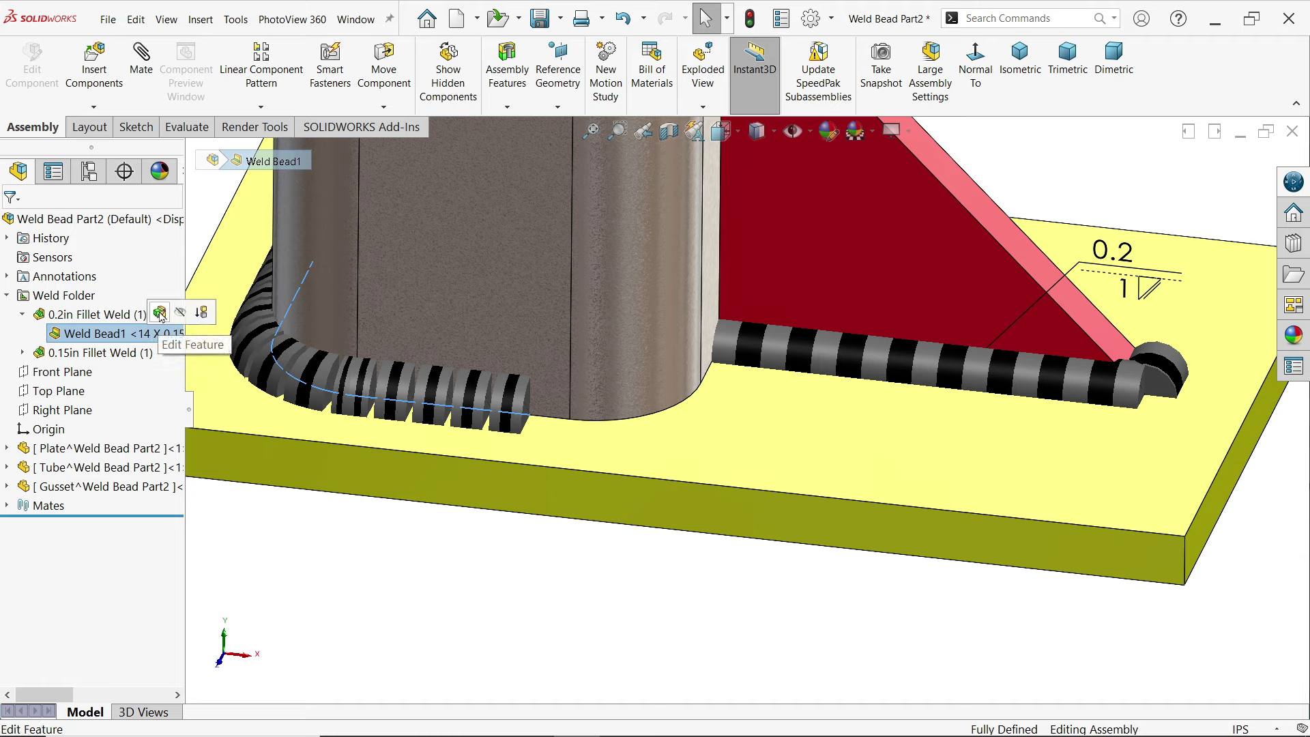
left_click(160, 315)
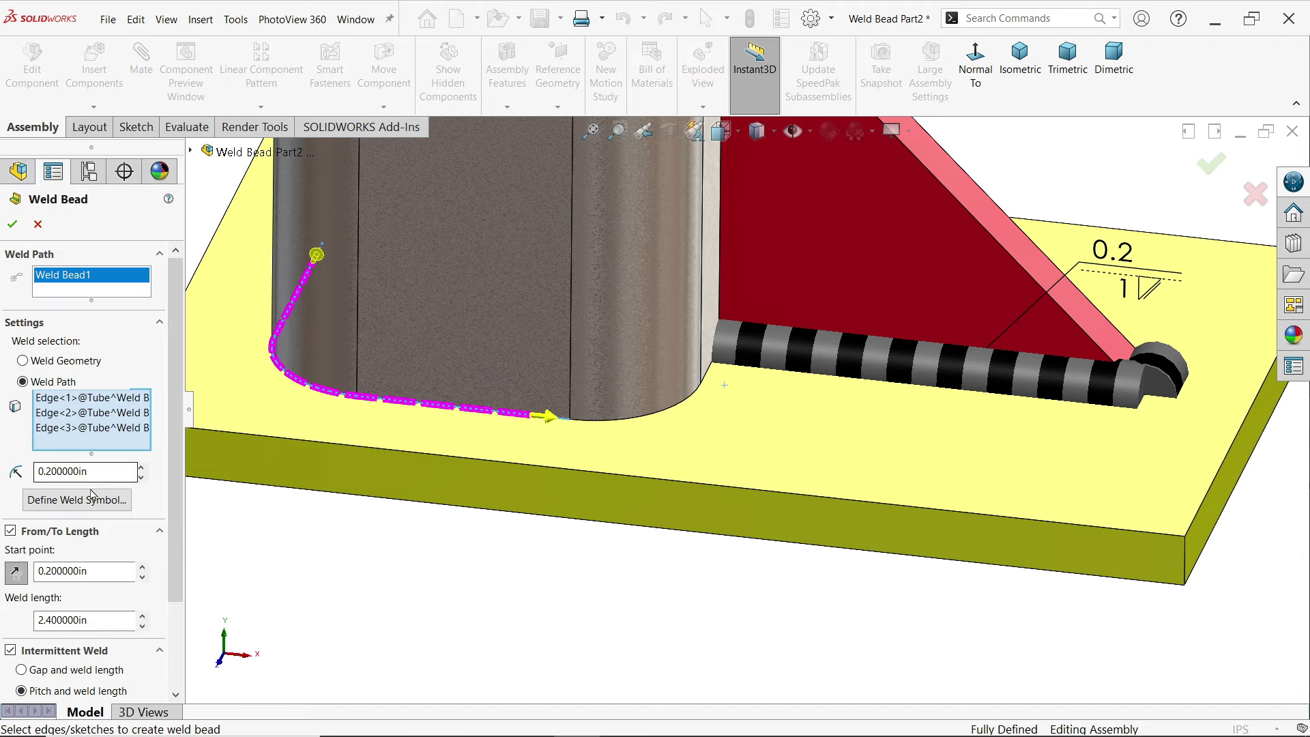
left_click_drag(108, 474, 15, 471)
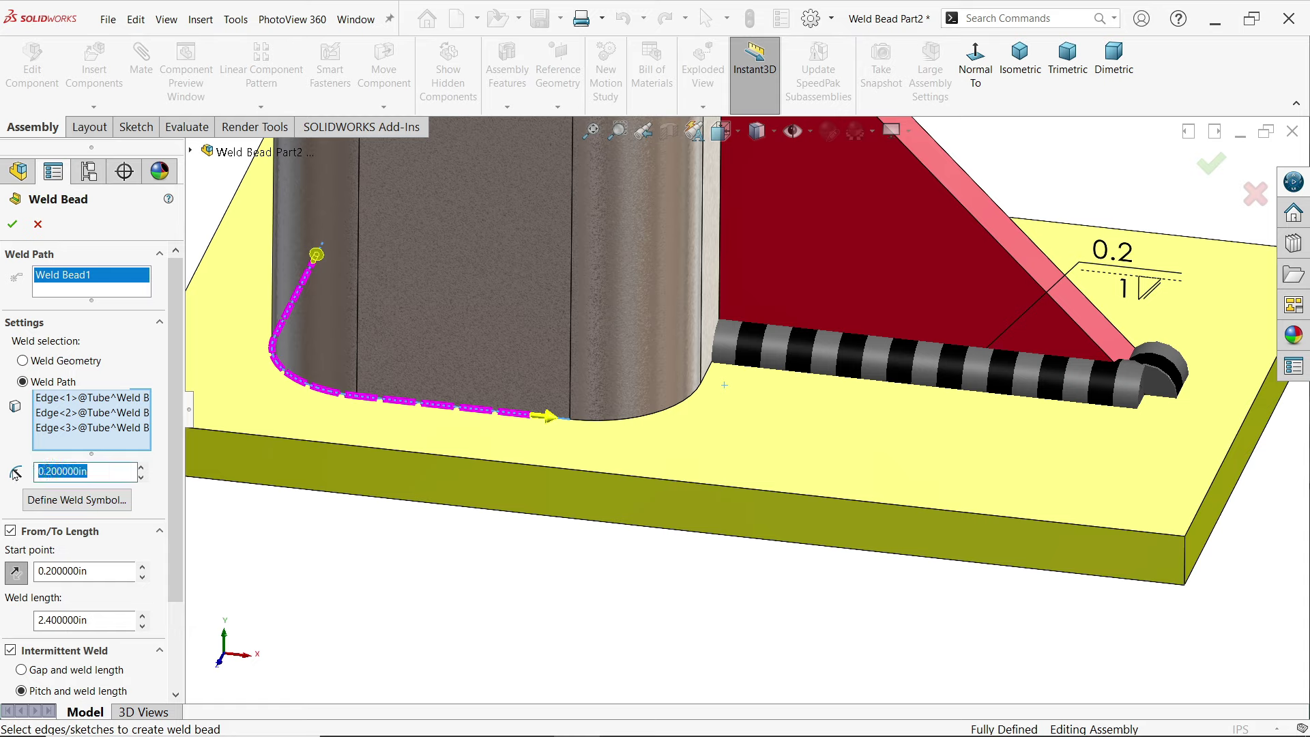
type("0")
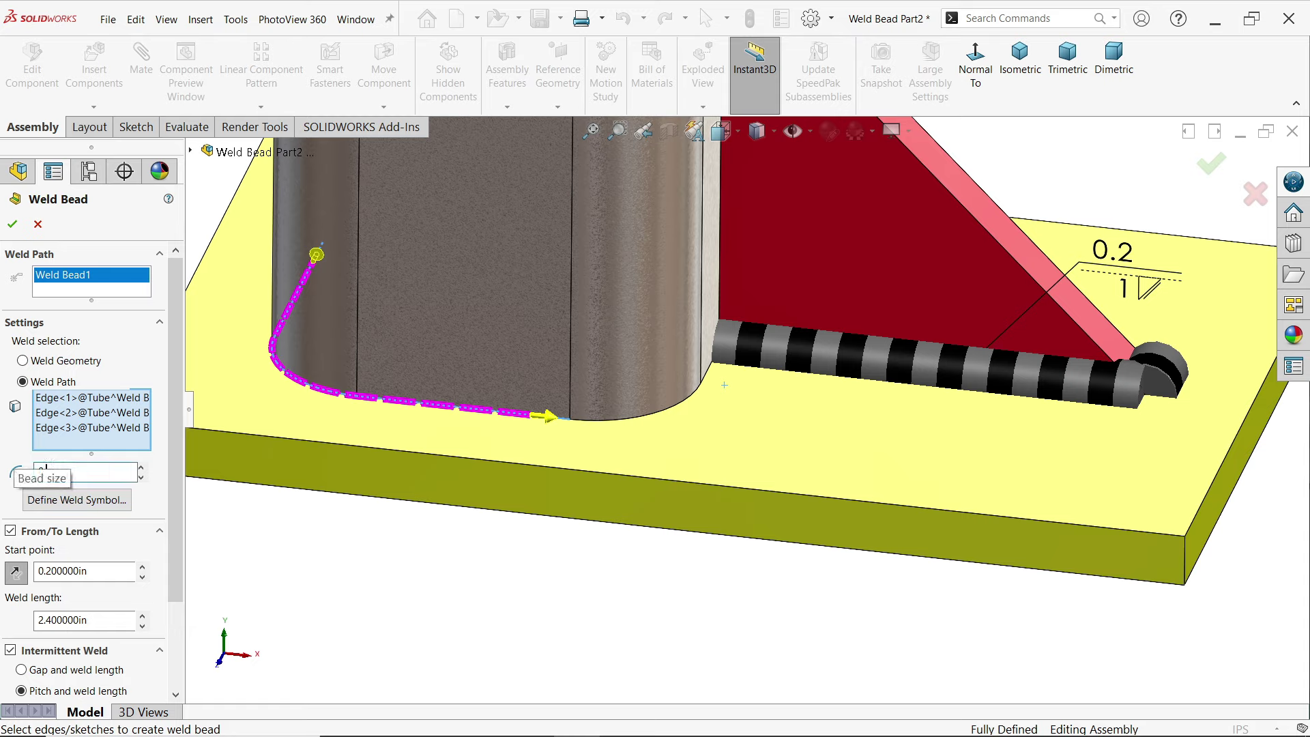
type(".1")
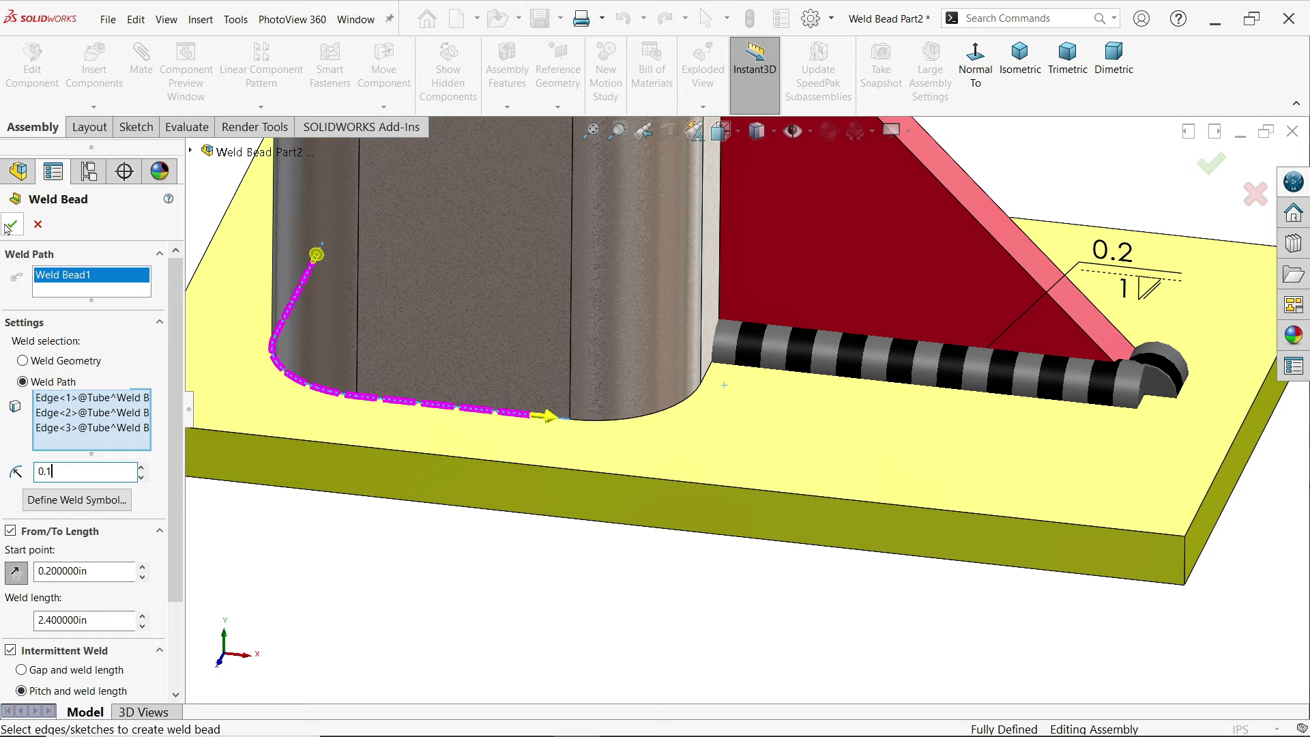
left_click(12, 224)
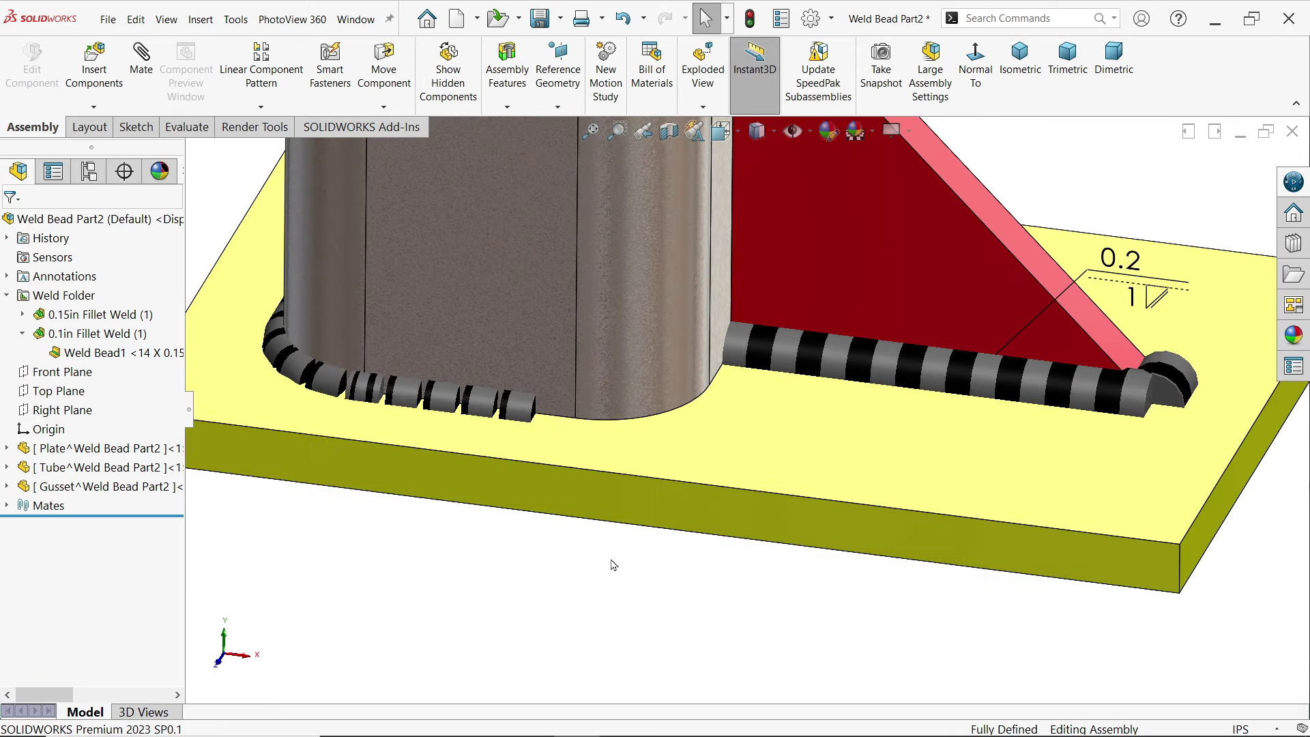
scroll(786, 411, "up", 3)
scroll(786, 411, "up", 2)
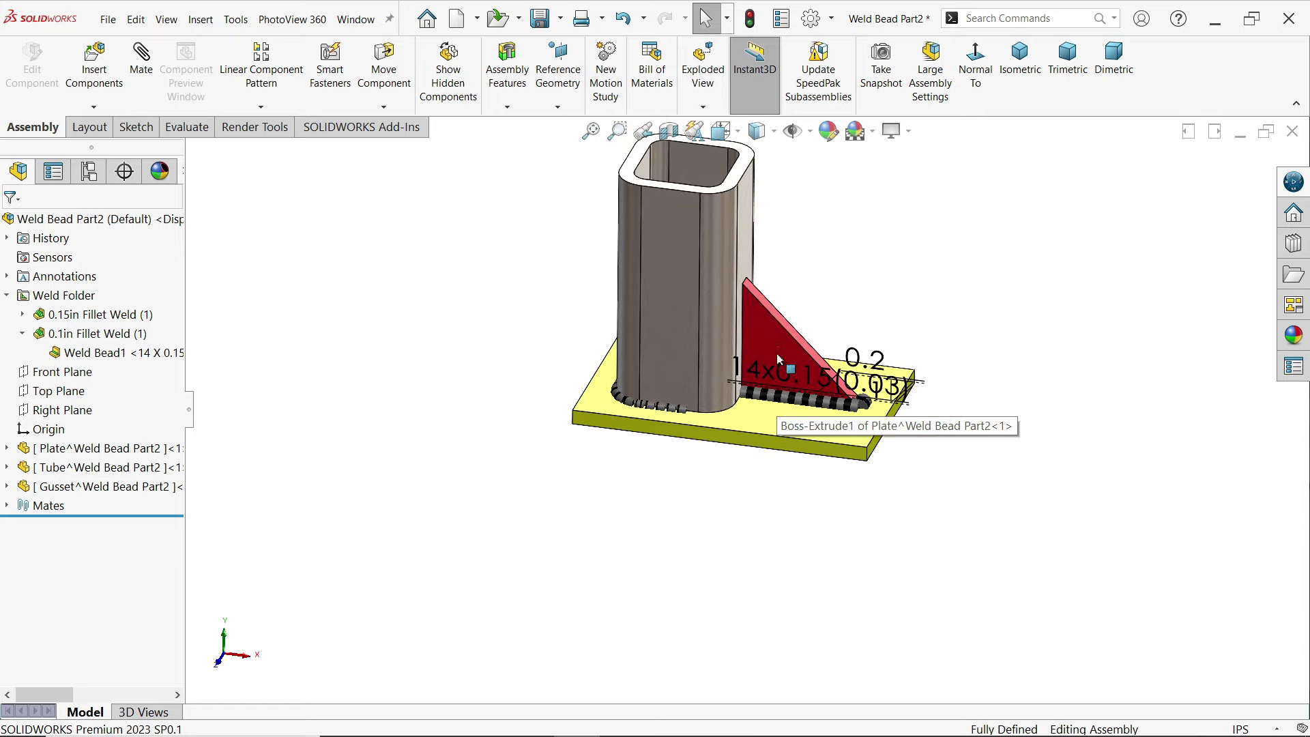
Drag the 14x0.15(0.03) weld callout above the gusset, then view isometric and trimetric.
middle_click_drag(785, 412, 763, 457, "ctrl")
mouse_move(763, 457)
left_mouse_down()
mouse_move(748, 351)
mouse_move(1019, 296)
left_mouse_up()
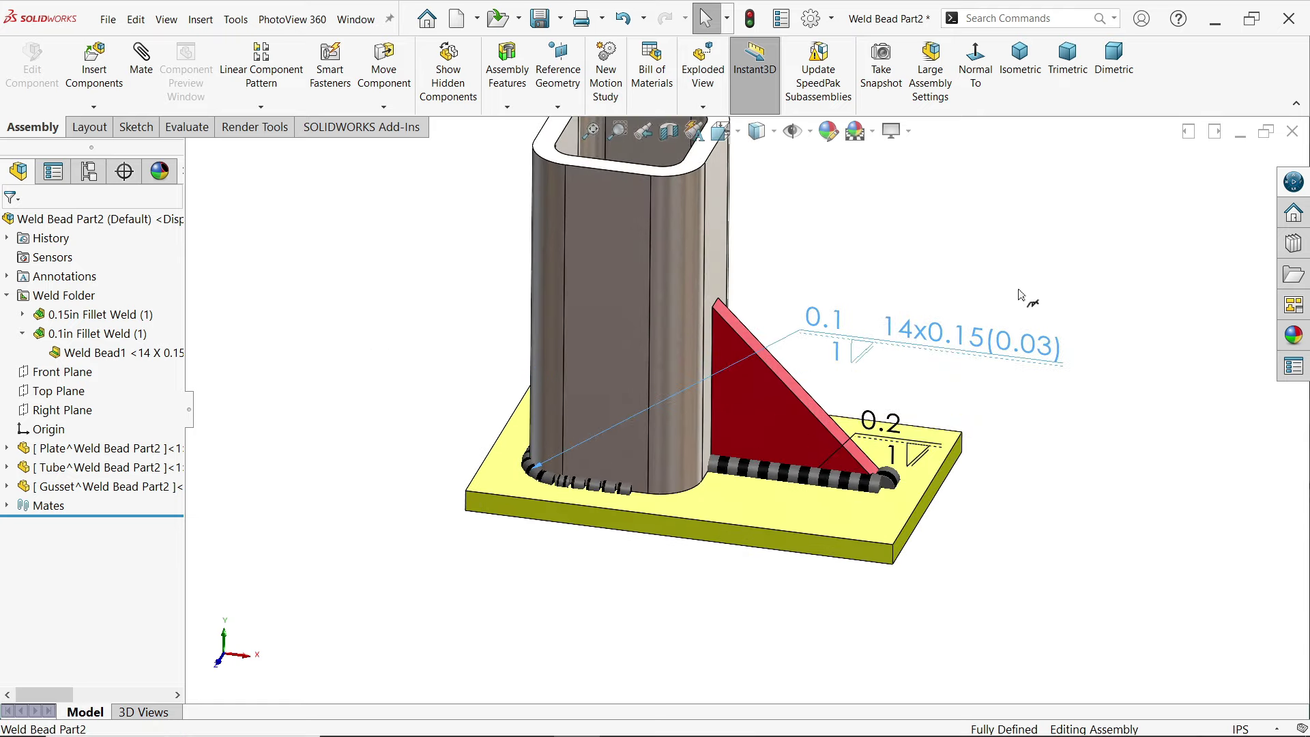
left_click(1020, 62)
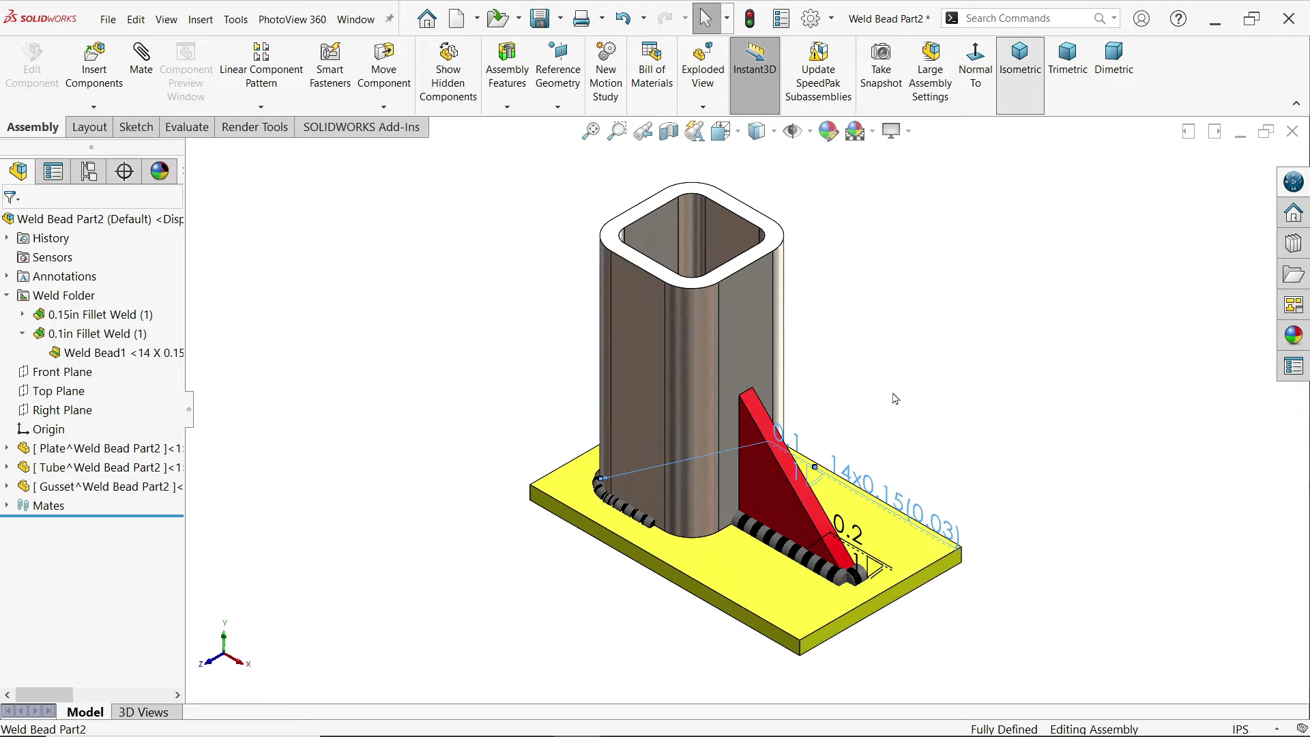
left_click(1071, 80)
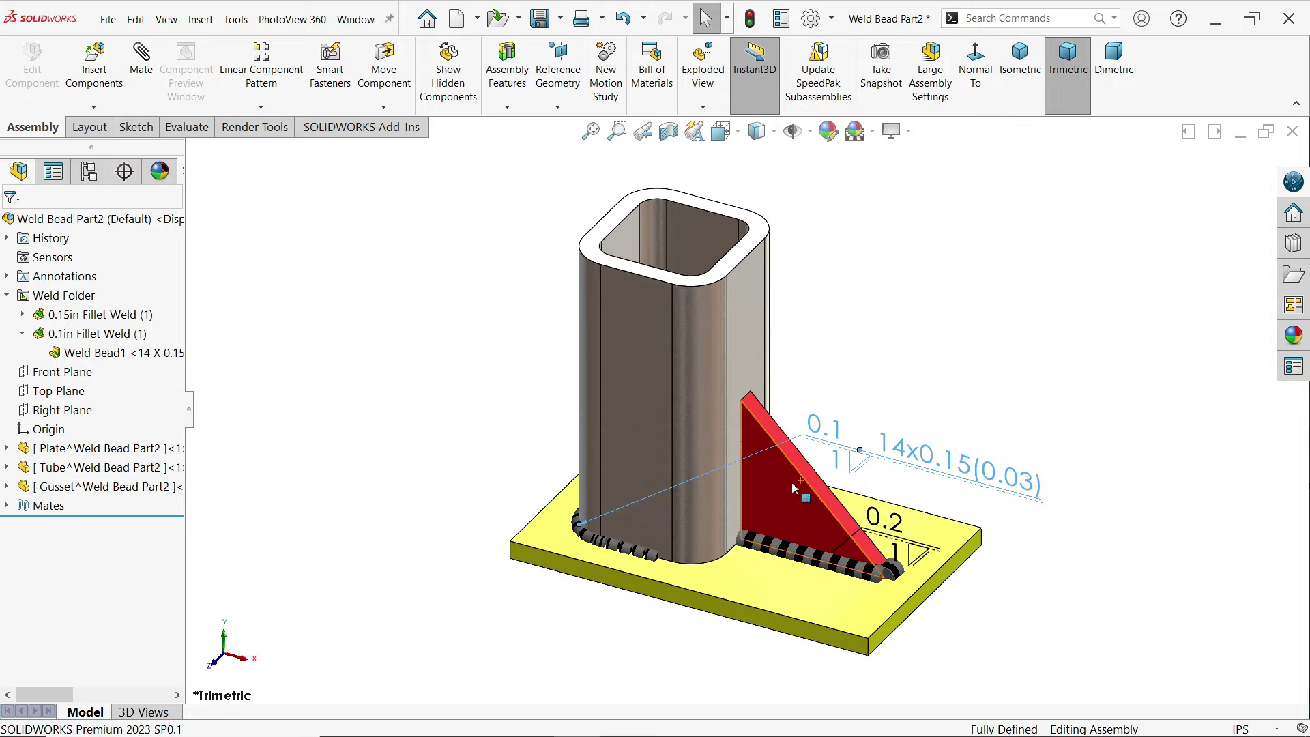